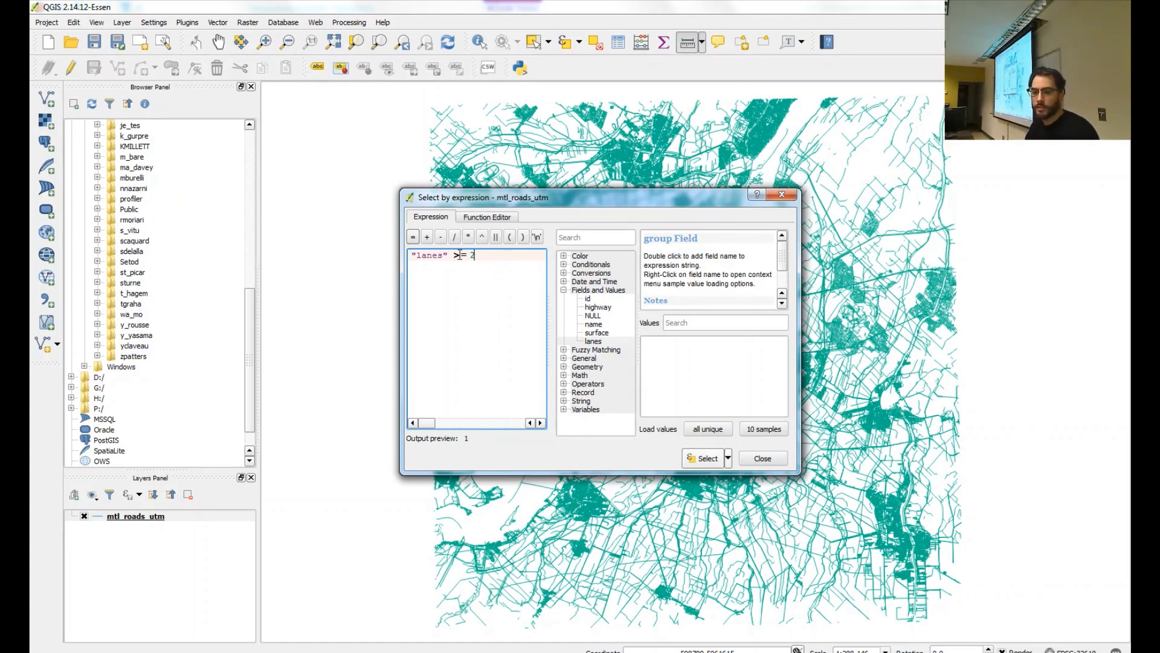
Step: Remove the comparison value from the lanes expression, check the syntax error details, and restore the expression to "lanes" >= 2
{"action": "key", "text": "BackSpace"}
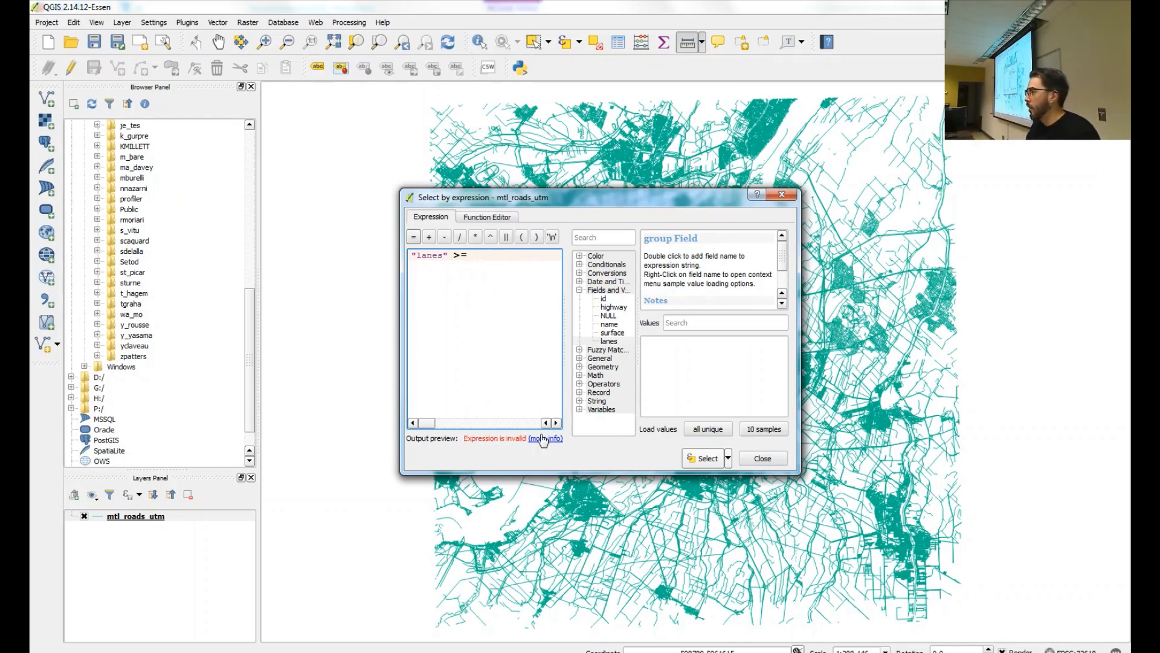
{"action": "mouse_move", "coordinate": [542, 441]}
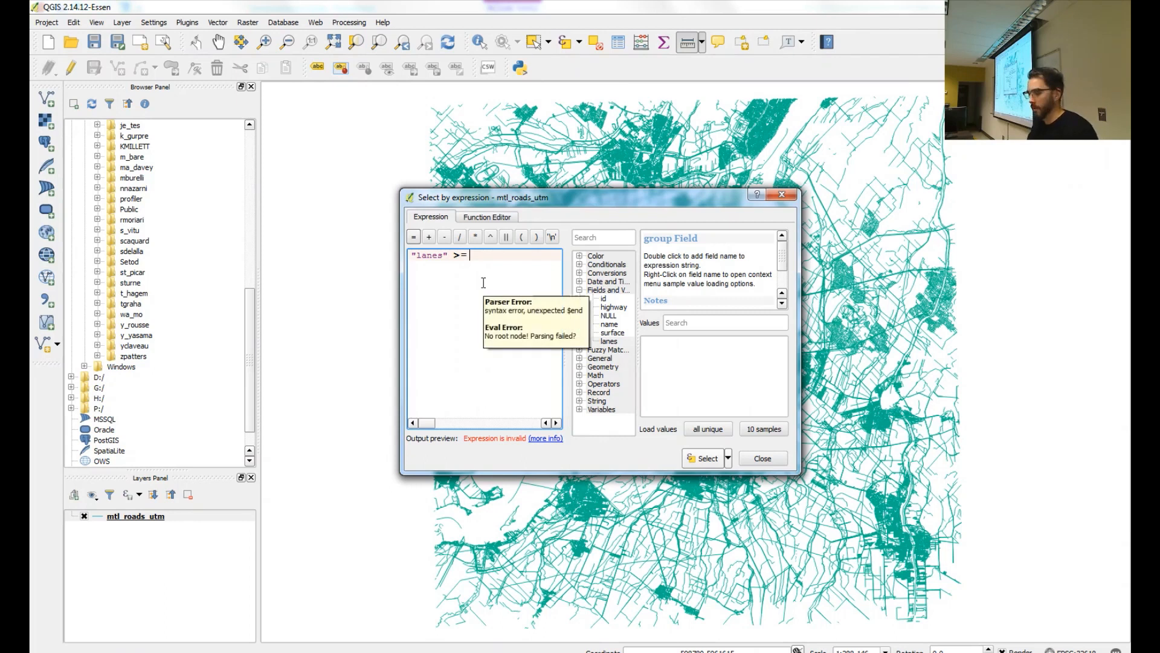
{"action": "type", "text": "2"}
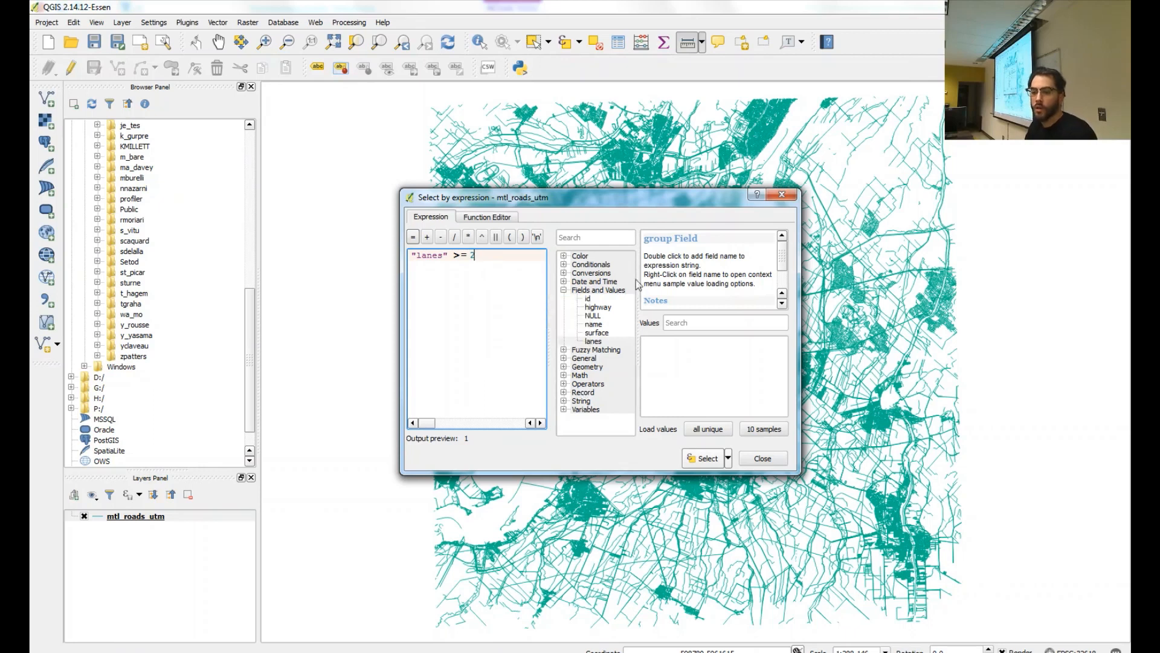
{"action": "left_click_drag", "start_coordinate": [635, 203], "coordinate": [636, 183]}
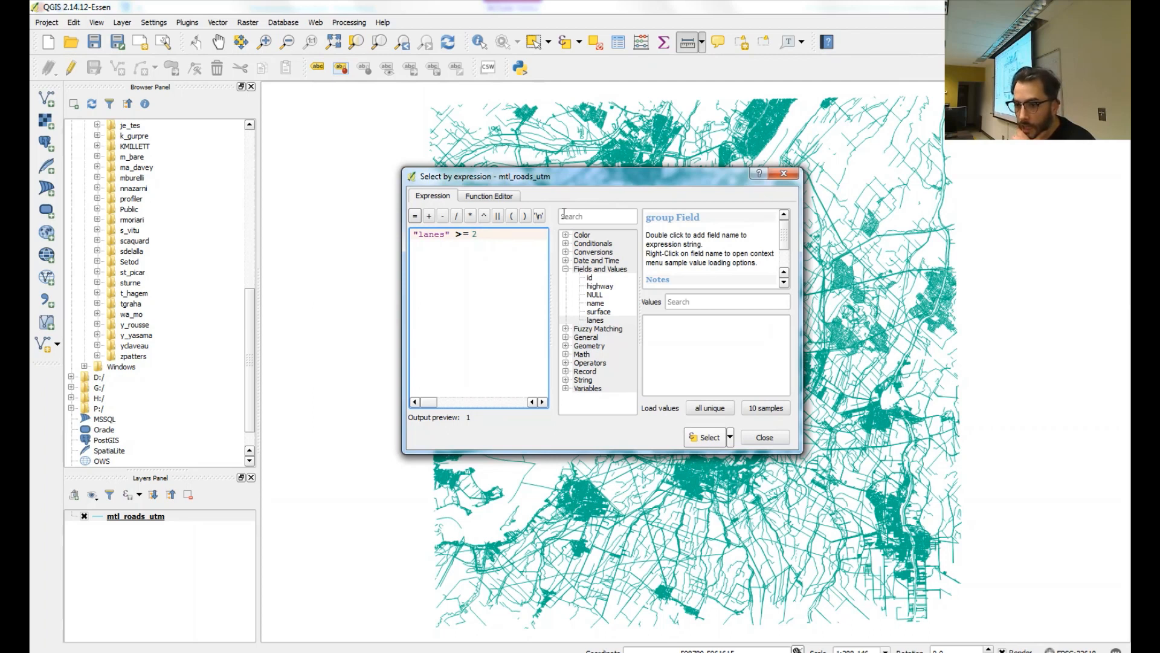
Step: Try the area geometry function in the selection expression and remove it again
{"action": "left_click", "coordinate": [565, 347]}
{"action": "scroll", "coordinate": [598, 338], "scroll_direction": "down", "scroll_amount": 1}
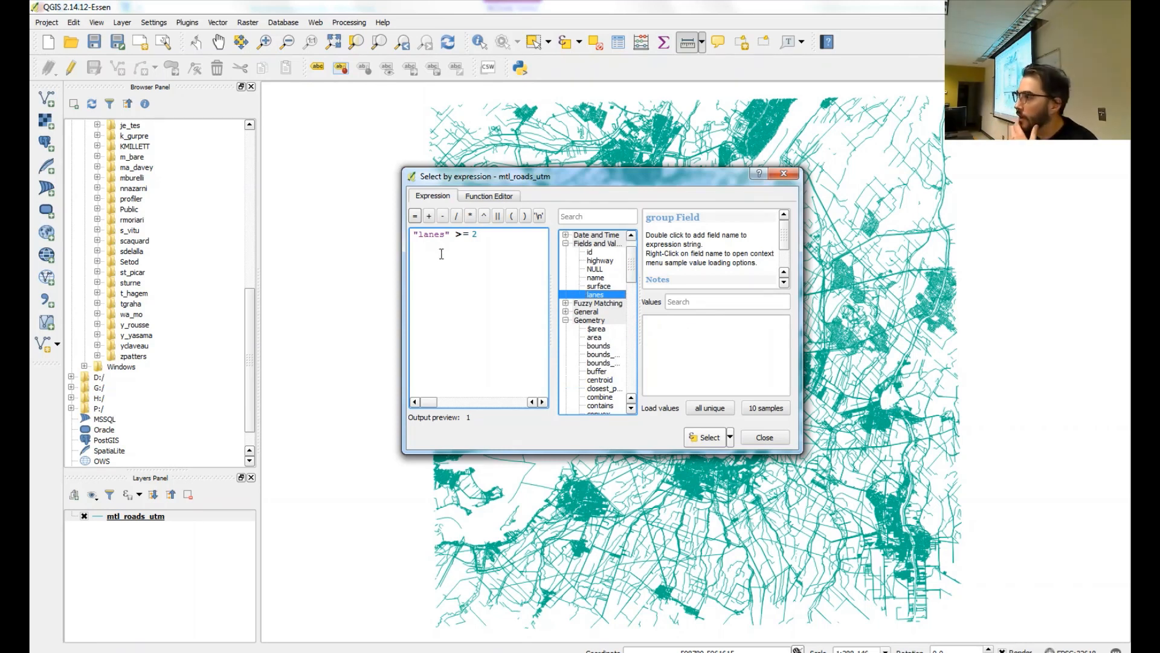
{"action": "double_click", "coordinate": [592, 339]}
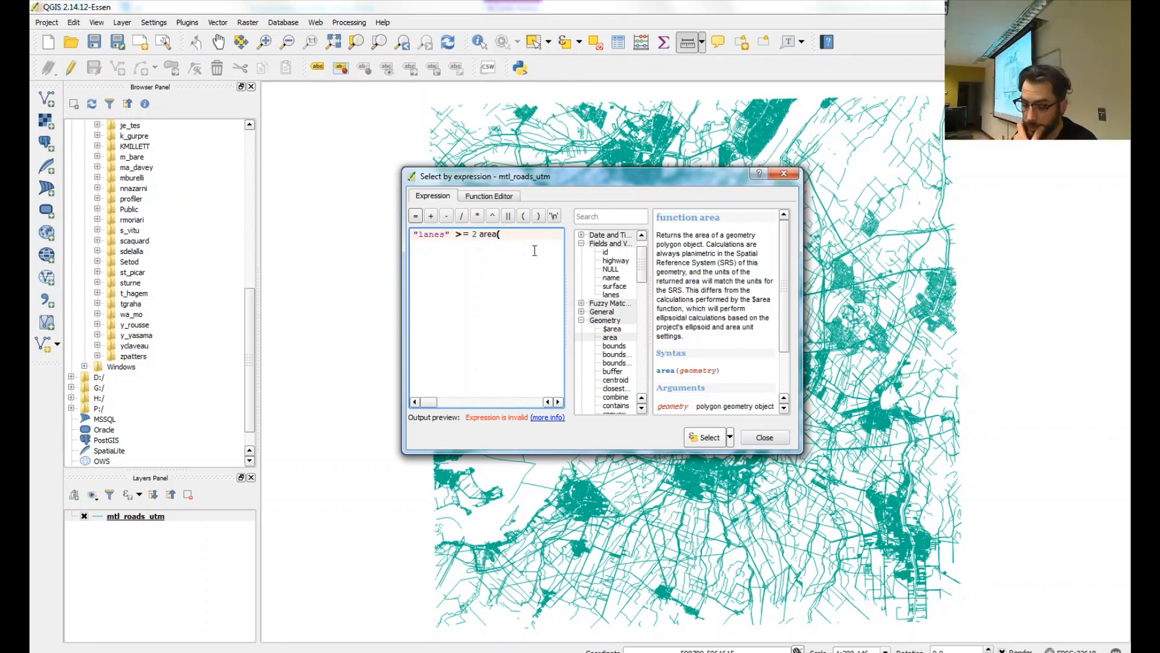
{"action": "key", "text": "BackSpace"}
{"action": "key", "text": "BackSpace"}
{"action": "key", "text": "BackSpace"}
{"action": "key", "text": "BackSpace"}
{"action": "key", "text": "BackSpace"}
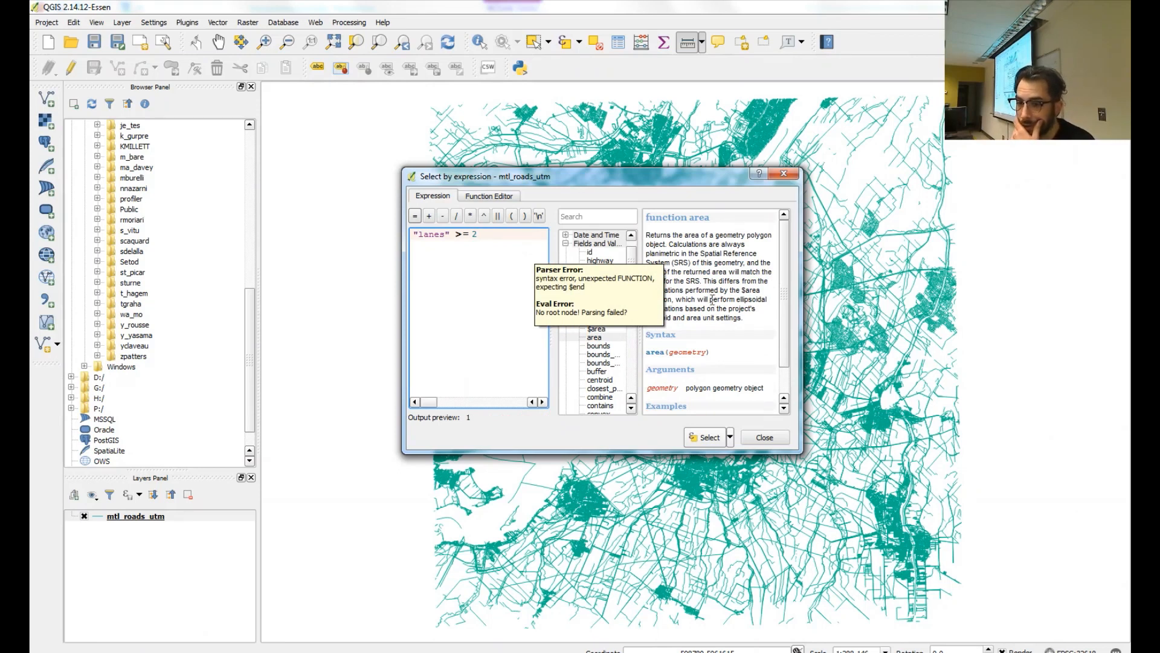
Step: Select the mtl_roads_utm features matching "lanes" >= 2 and close the expression dialog
{"action": "left_click", "coordinate": [702, 438]}
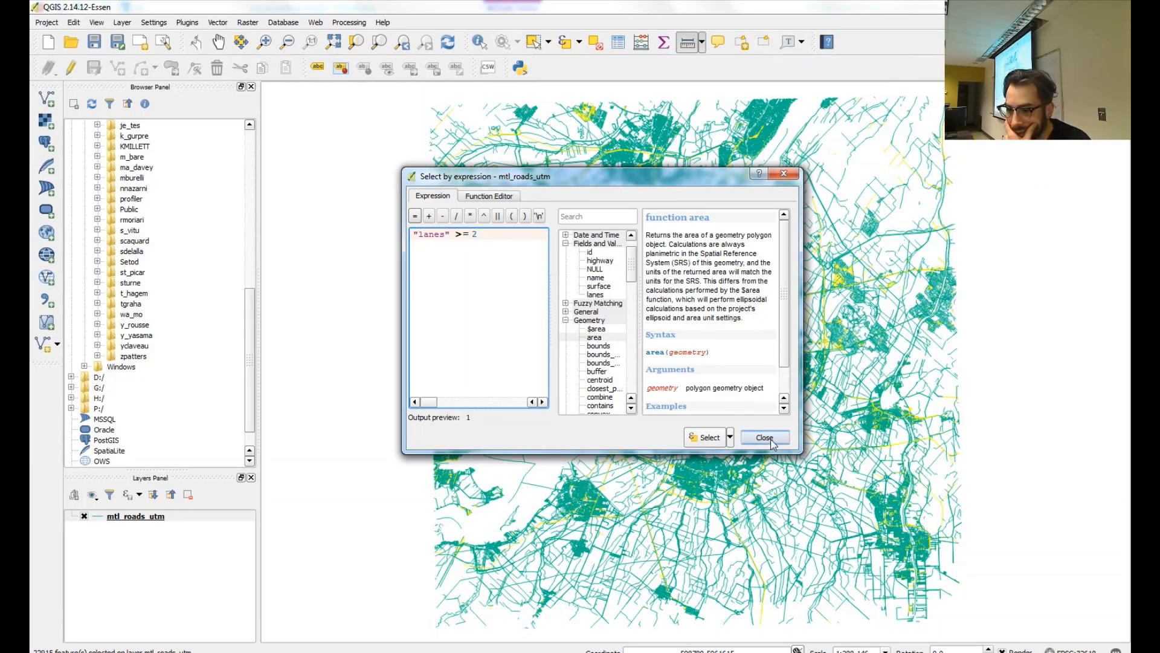
{"action": "left_click", "coordinate": [776, 443]}
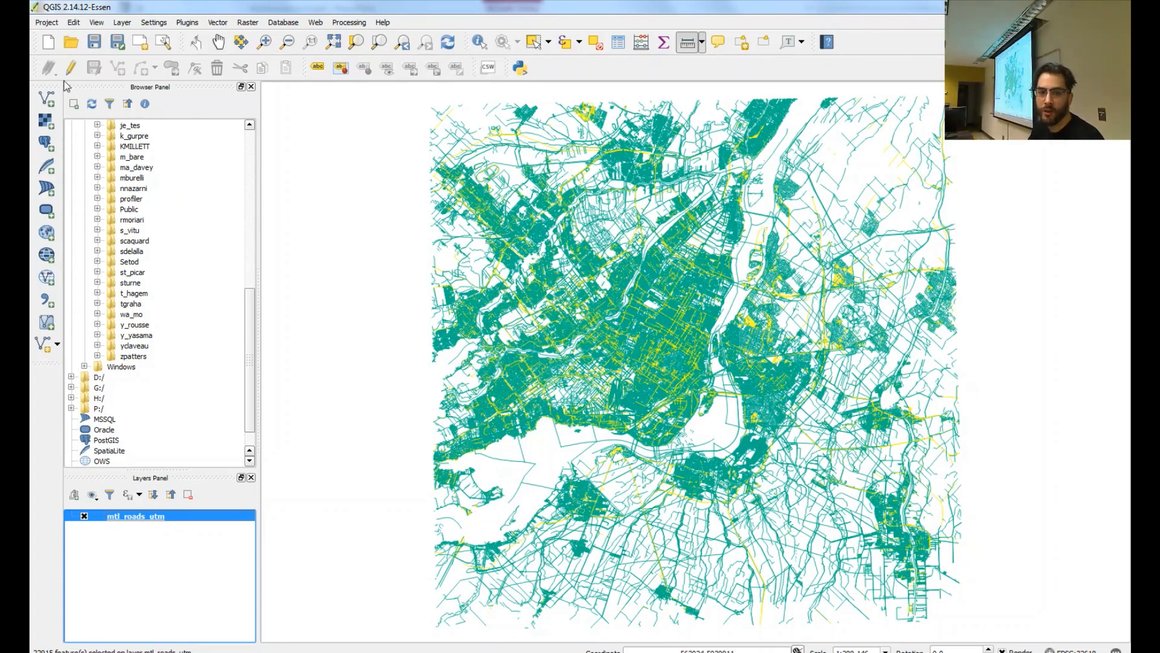
Step: Set the project's background color to grey #ababab in the general project properties and apply it
{"action": "left_click", "coordinate": [47, 24]}
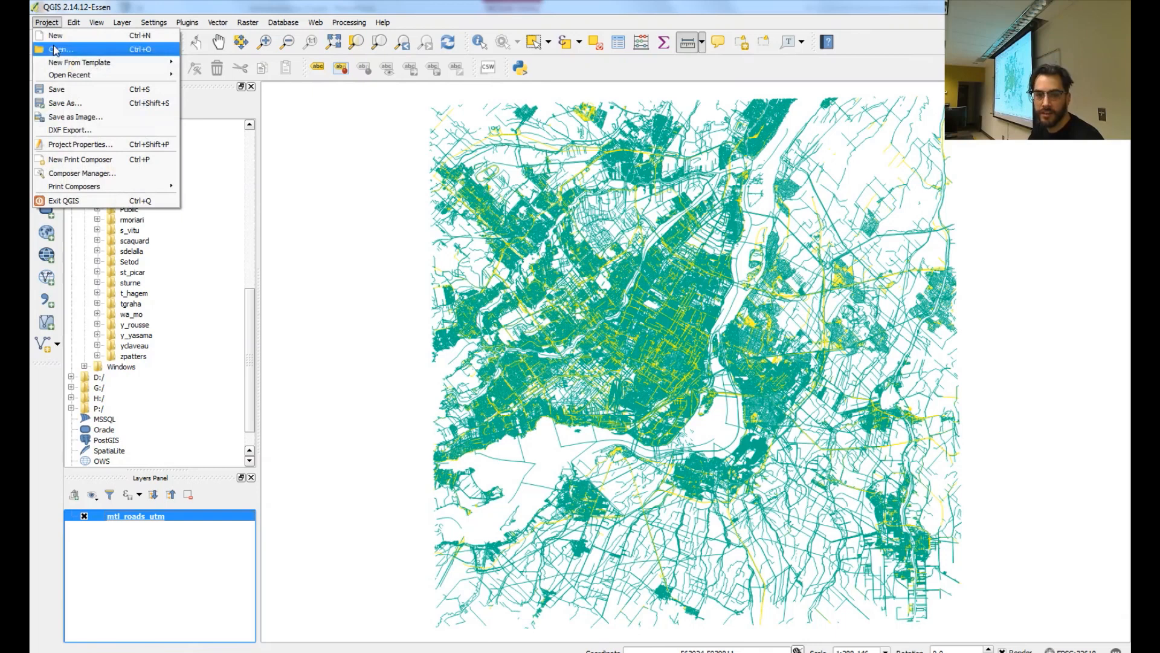
{"action": "left_click", "coordinate": [103, 144]}
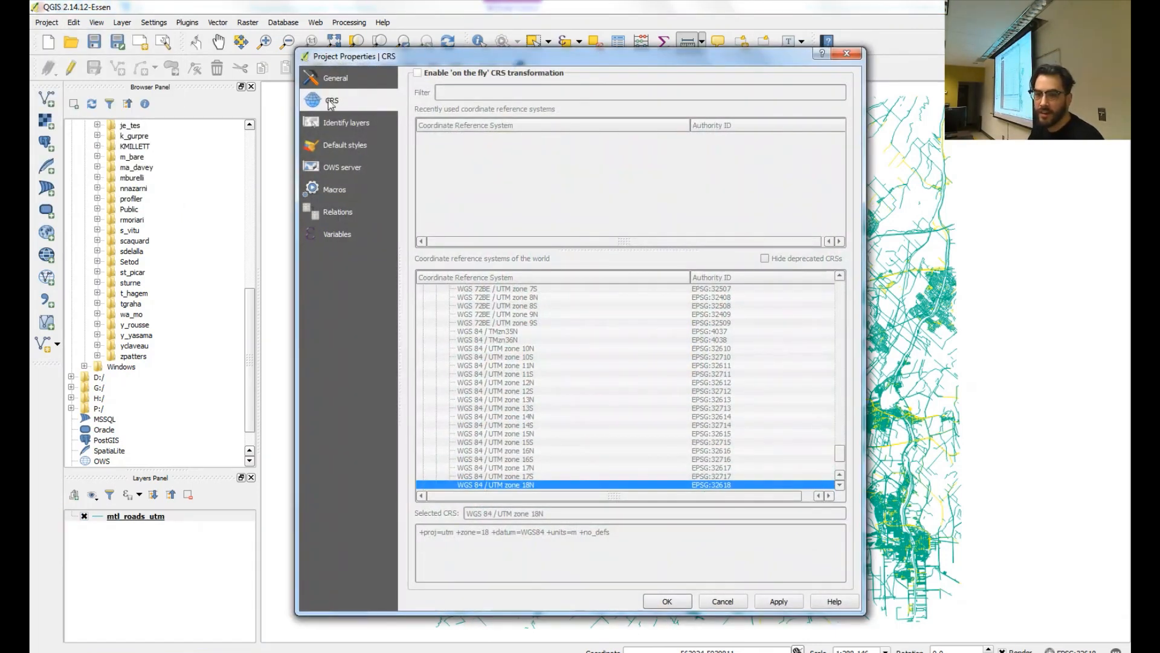
{"action": "left_click", "coordinate": [351, 77]}
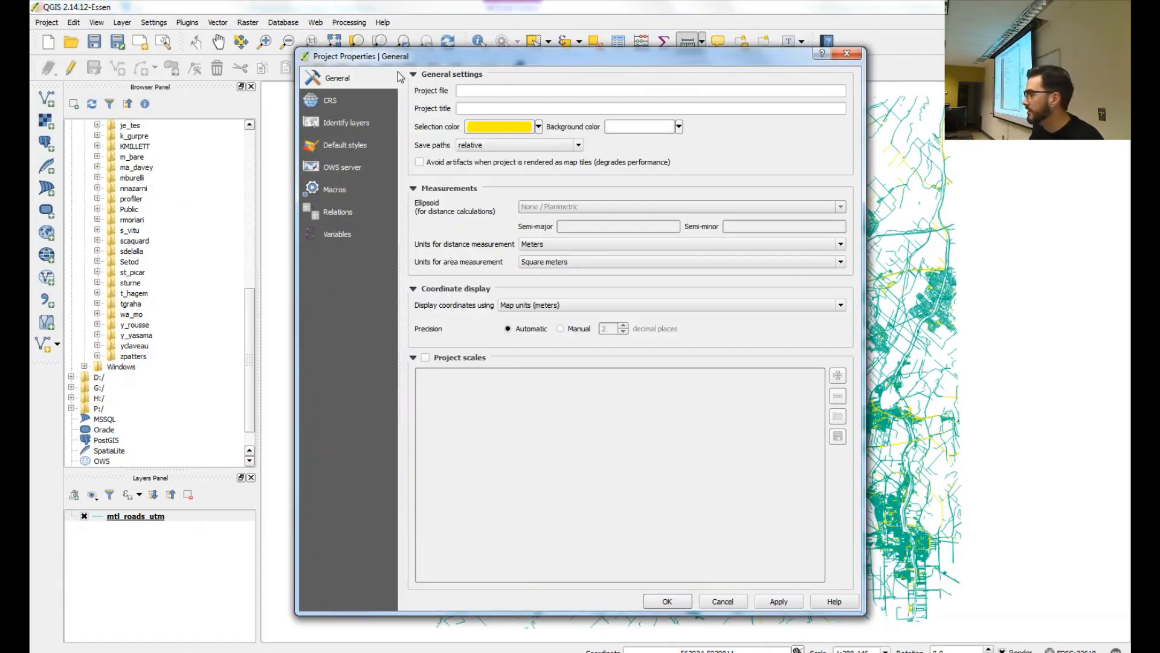
{"action": "left_click", "coordinate": [667, 133]}
{"action": "left_click", "coordinate": [648, 132]}
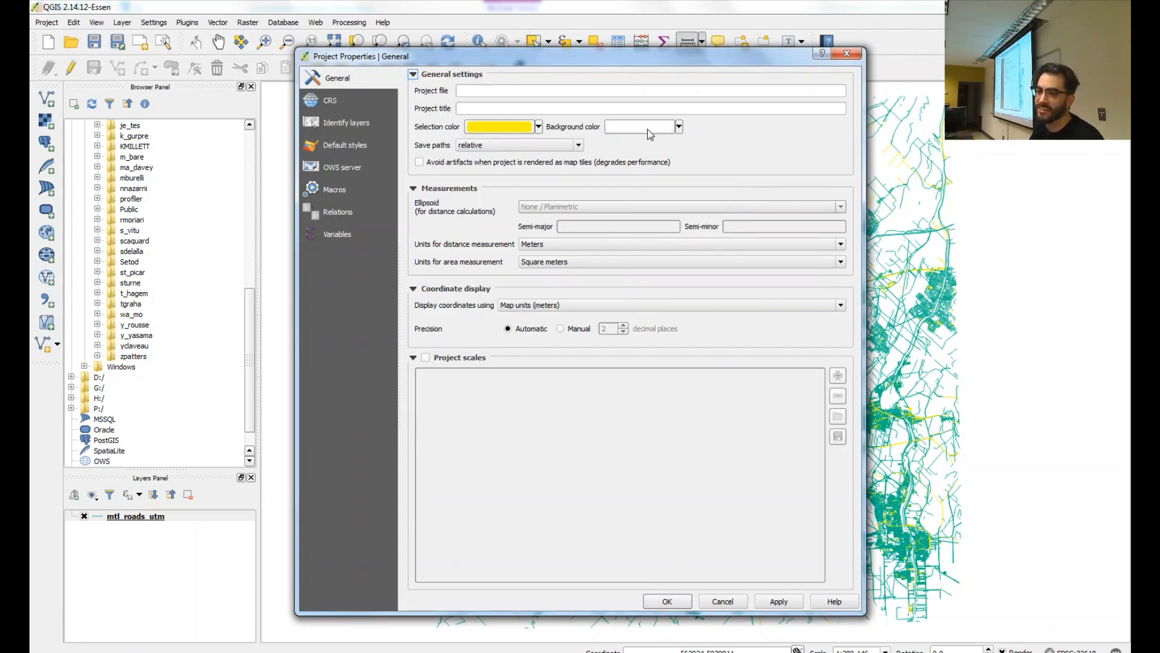
{"action": "left_click", "coordinate": [649, 133]}
{"action": "left_click_drag", "start_coordinate": [559, 266], "coordinate": [557, 279]}
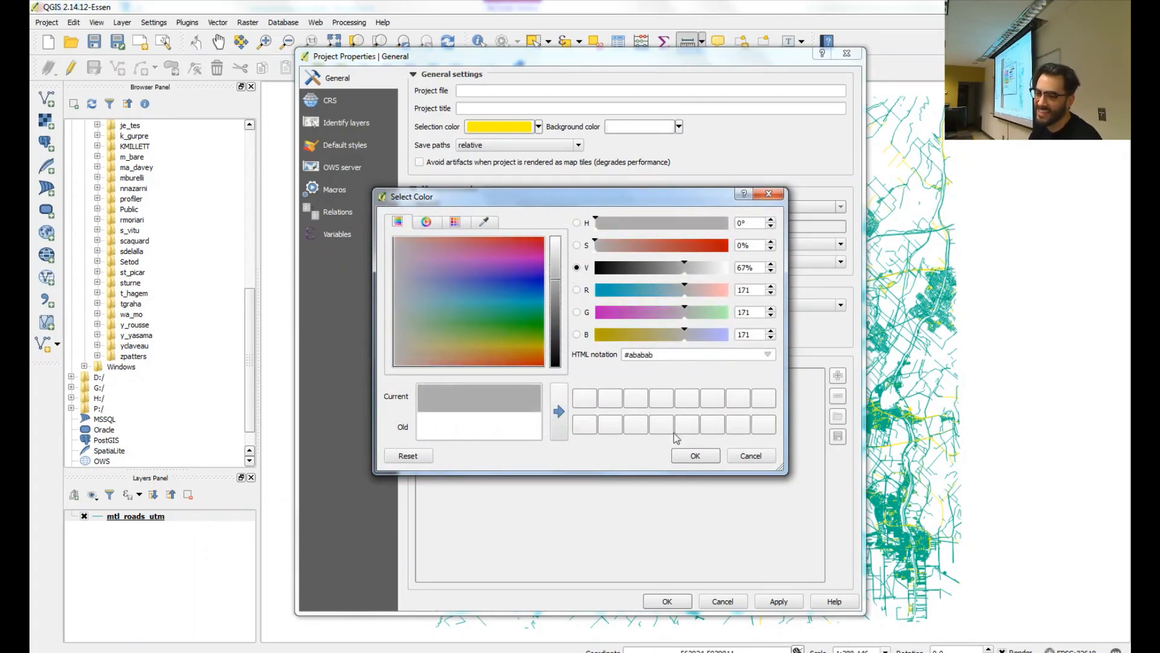
{"action": "left_click", "coordinate": [694, 456]}
{"action": "left_click", "coordinate": [777, 600]}
{"action": "left_click", "coordinate": [674, 599]}
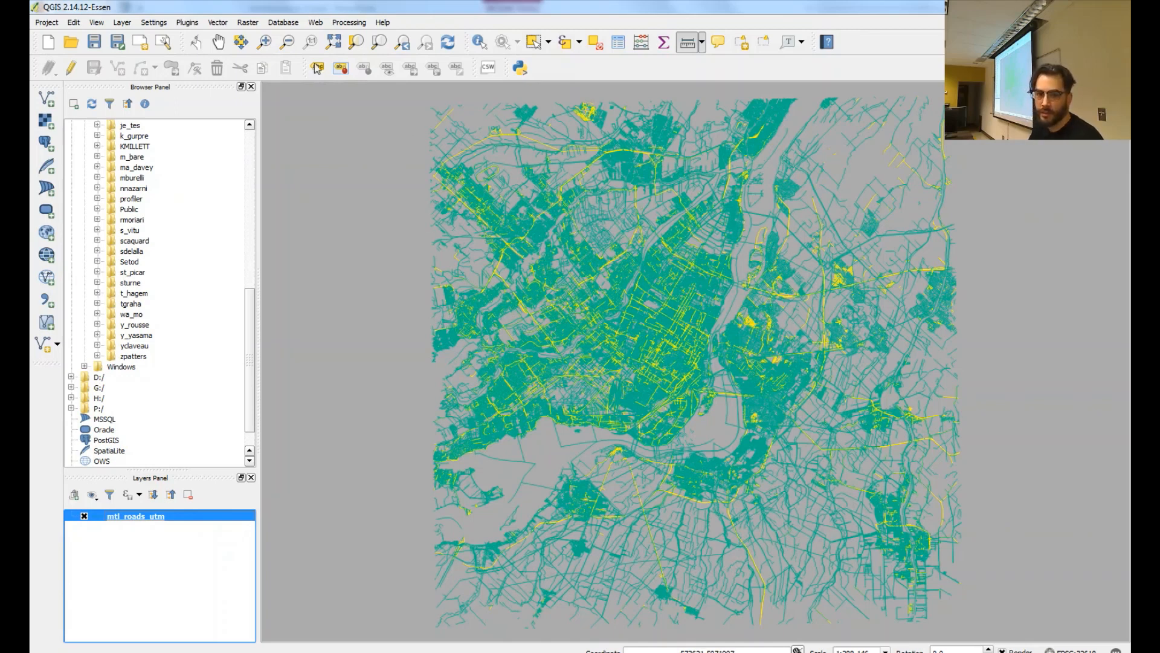
Step: Set the project's background color to a dark navy blue and apply it
{"action": "left_click", "coordinate": [46, 22]}
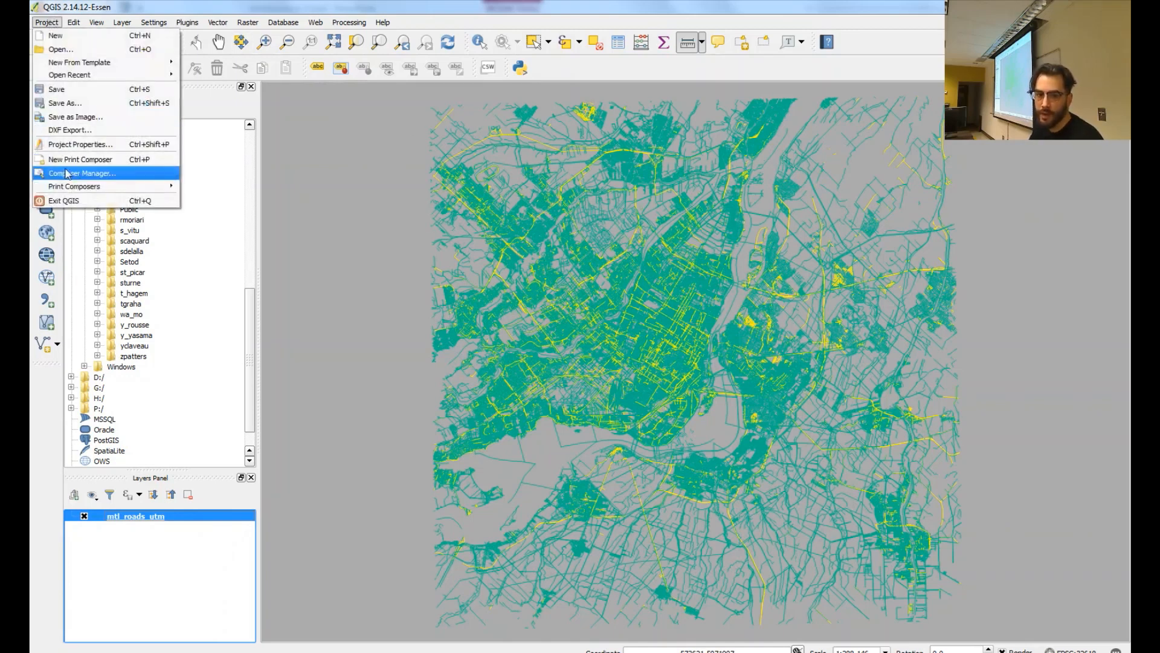
{"action": "left_click", "coordinate": [89, 150]}
{"action": "left_click", "coordinate": [625, 129]}
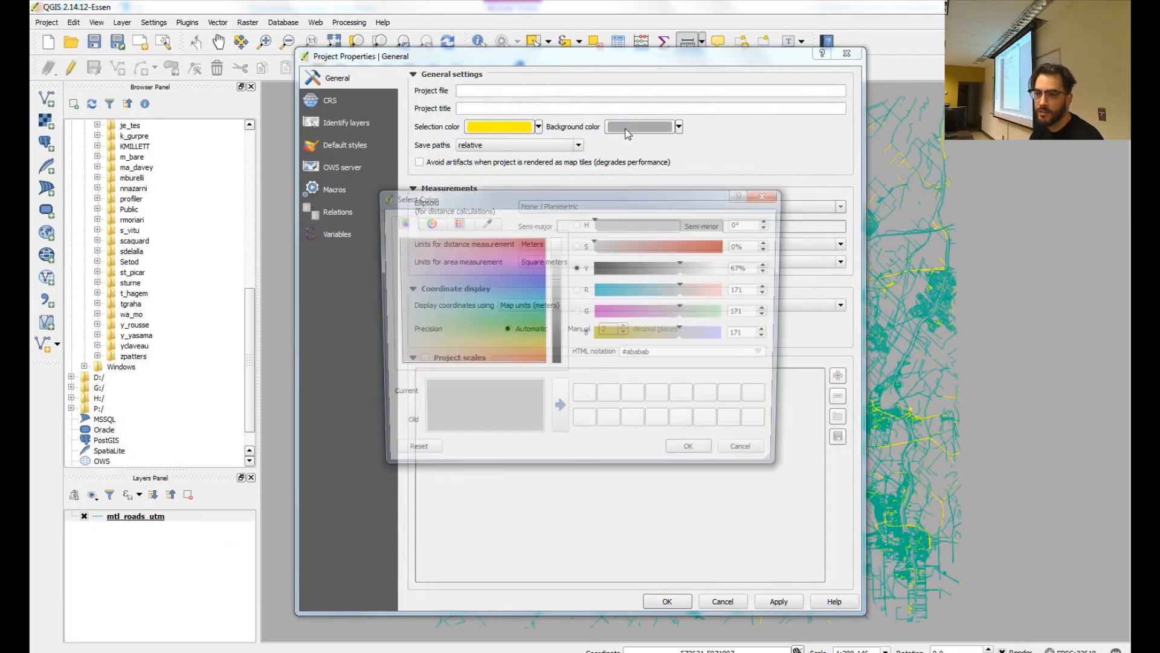
{"action": "left_click_drag", "start_coordinate": [557, 279], "coordinate": [555, 323]}
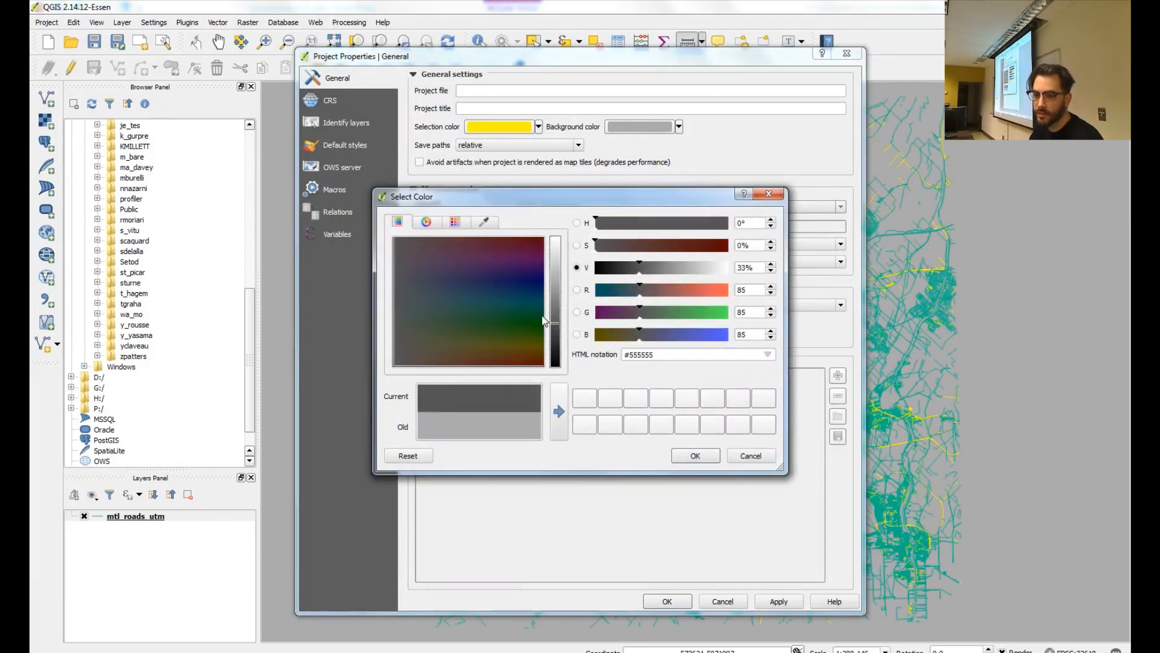
{"action": "left_click", "coordinate": [537, 288]}
{"action": "left_click", "coordinate": [695, 456]}
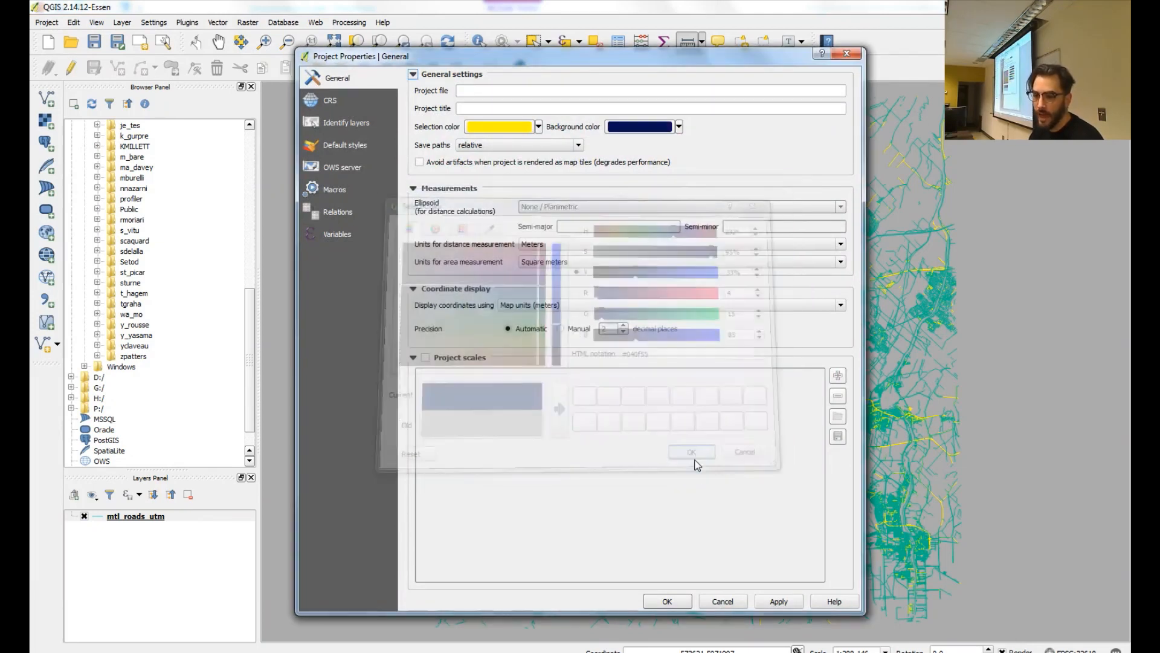
{"action": "left_click", "coordinate": [779, 601]}
{"action": "left_click", "coordinate": [667, 601]}
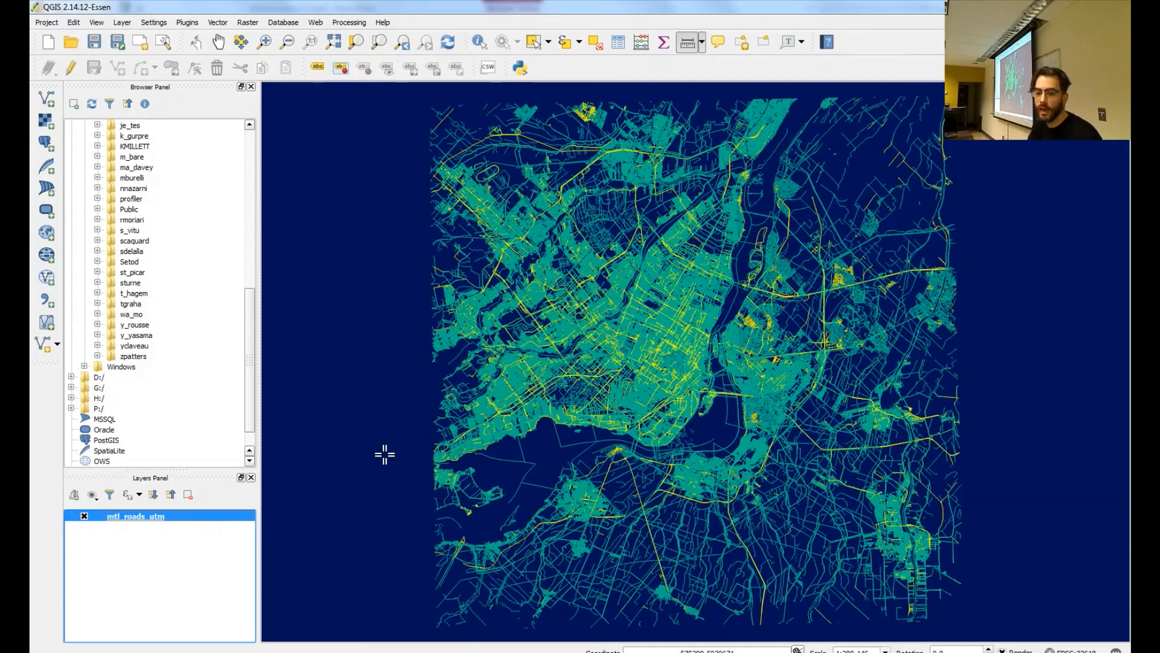
{"action": "right_click", "coordinate": [189, 515]}
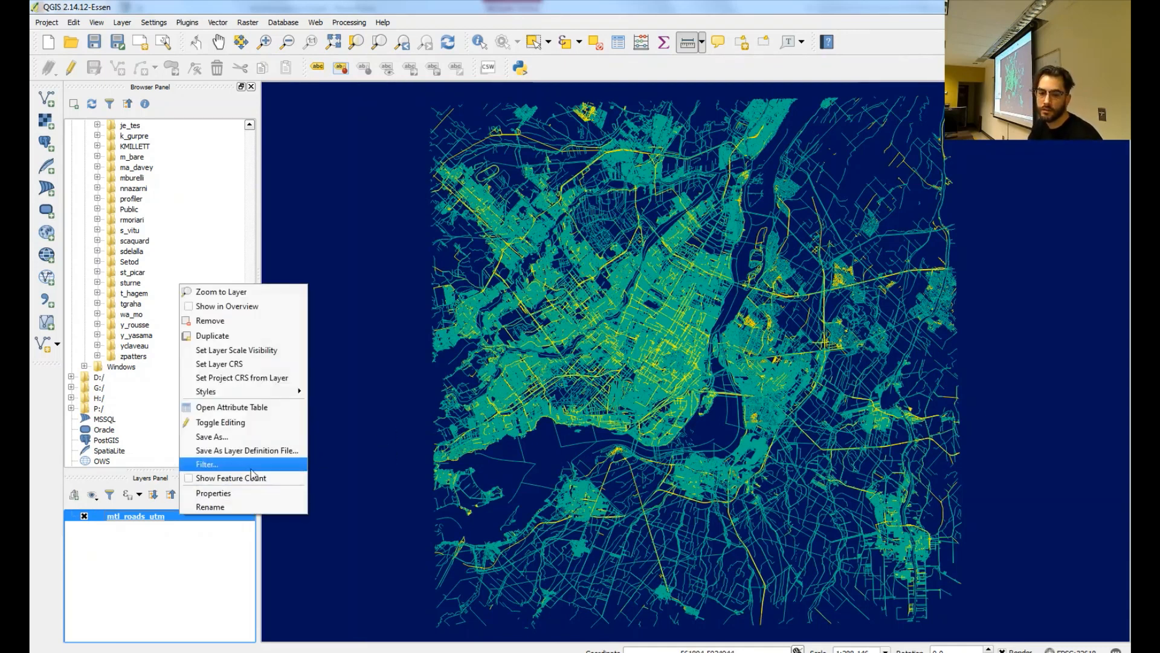
{"action": "left_click", "coordinate": [255, 438]}
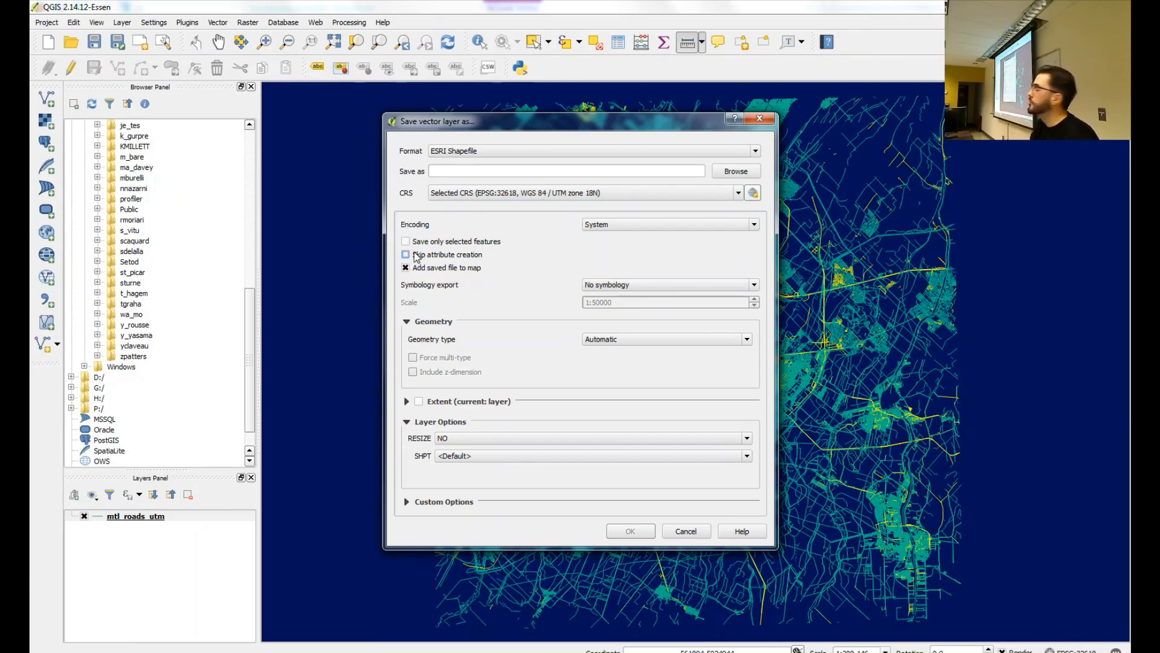
{"action": "key", "text": "alt+Tab"}
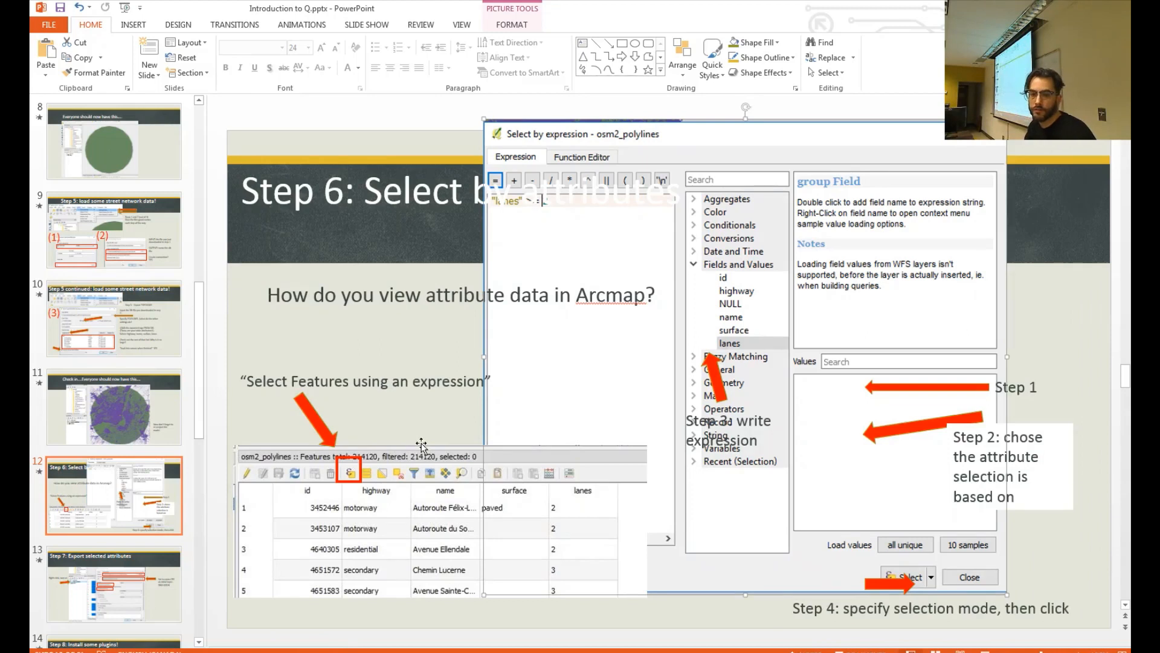
{"action": "left_click", "coordinate": [130, 570]}
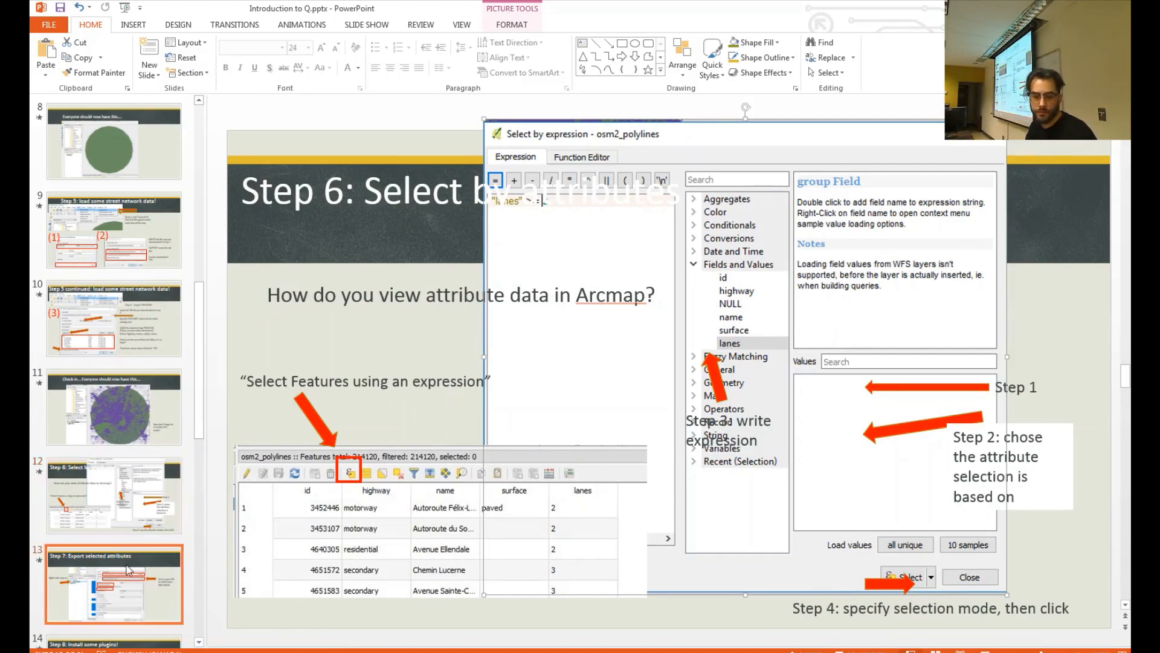
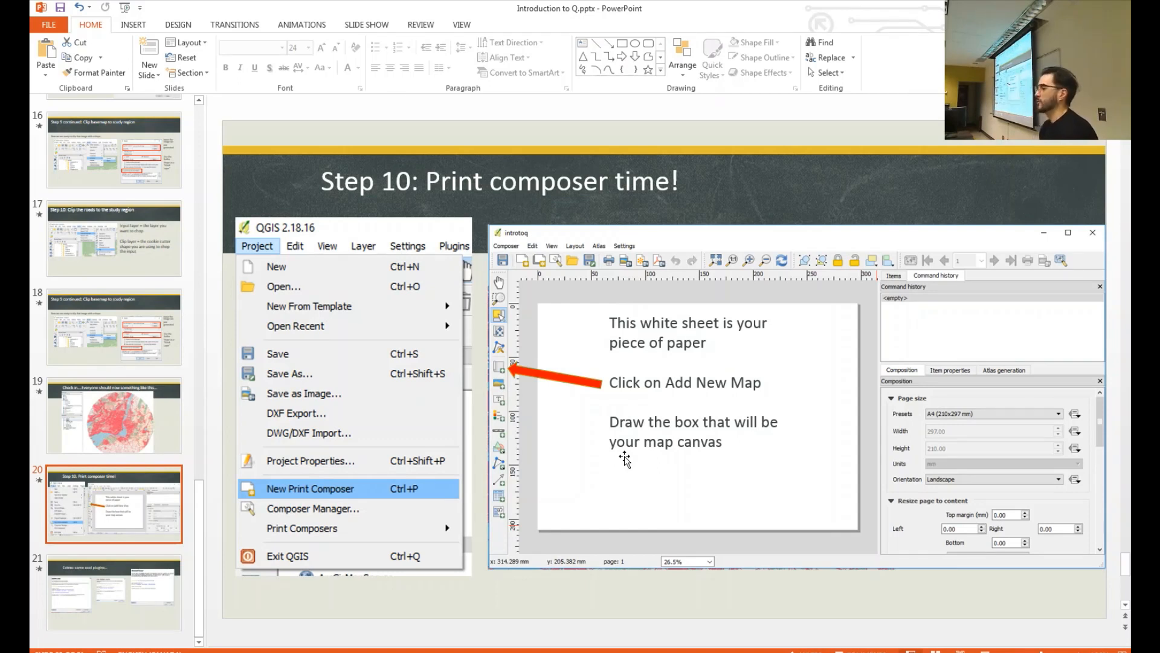
{"action": "left_click", "coordinate": [318, 652]}
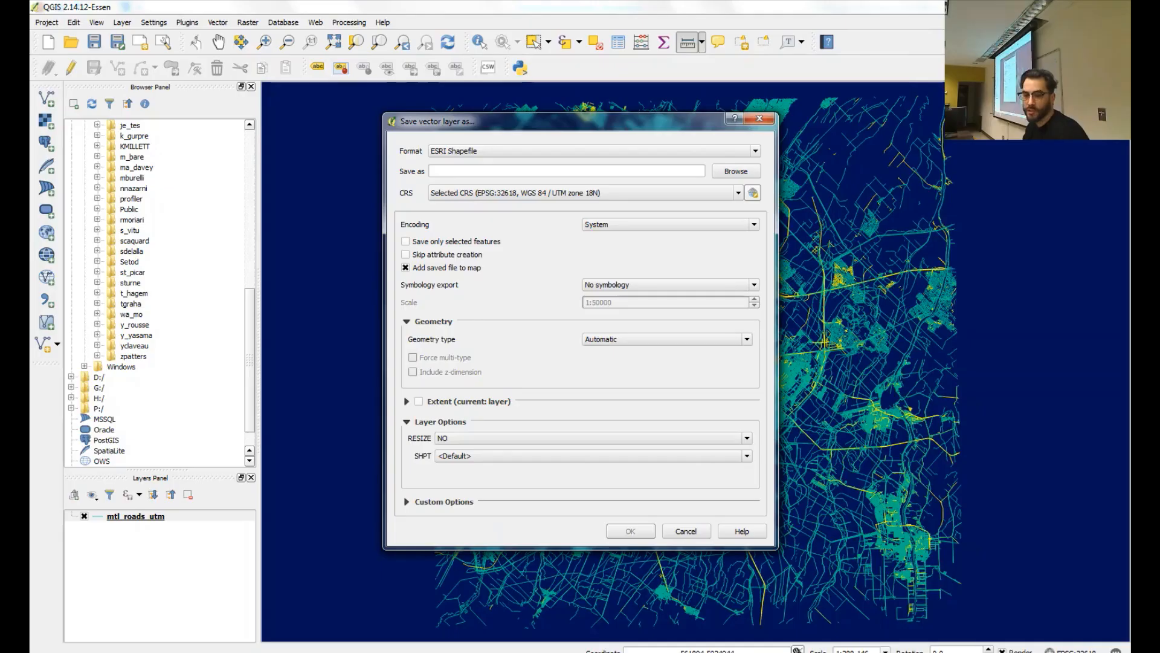
{"action": "left_click", "coordinate": [677, 534]}
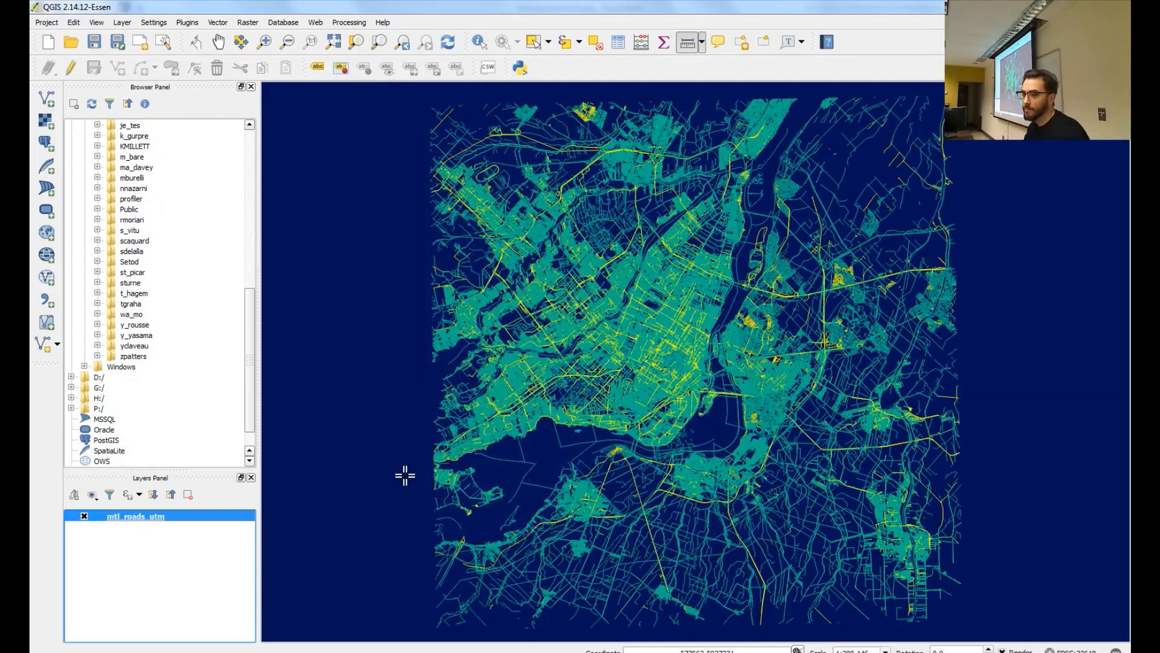
Step: Create a new print composer titled "dsads" and move its window clear of the layers list
{"action": "left_click", "coordinate": [46, 24]}
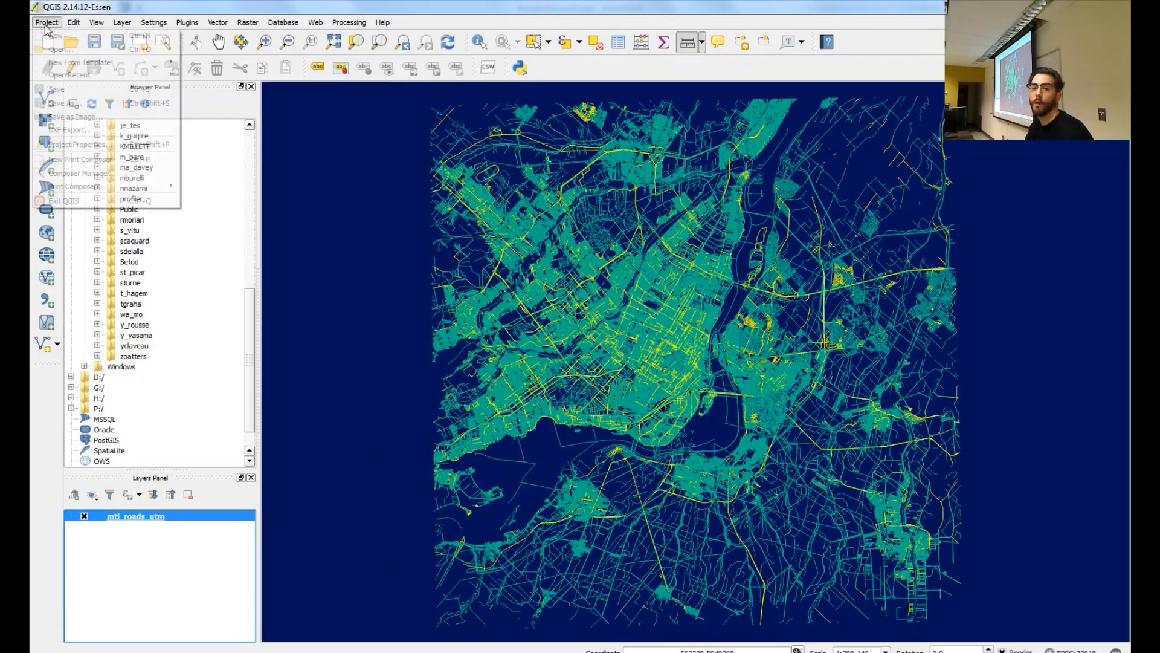
{"action": "left_click", "coordinate": [128, 160]}
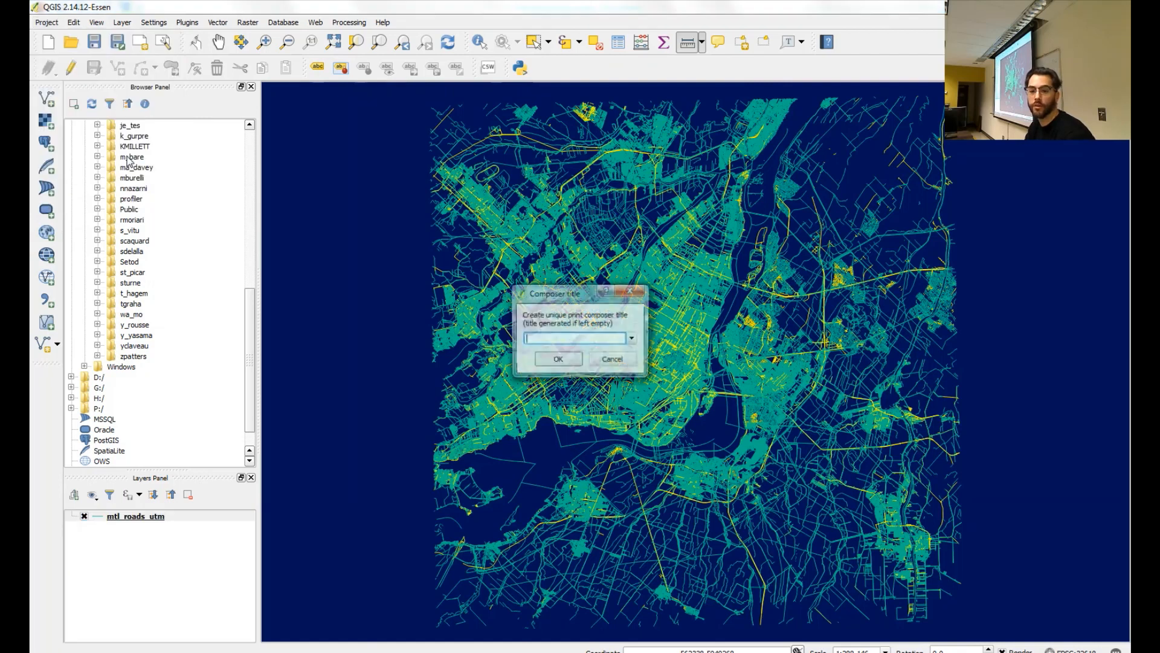
{"action": "type", "text": "dsads"}
{"action": "key", "text": "Return"}
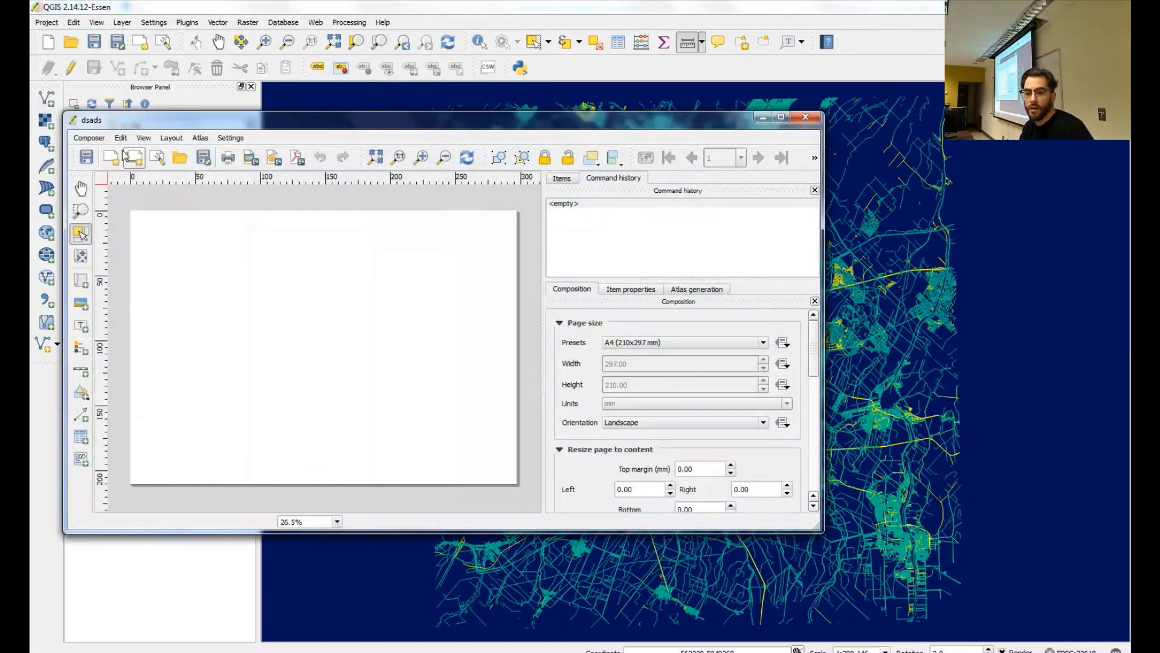
{"action": "left_click_drag", "start_coordinate": [397, 120], "coordinate": [503, 129]}
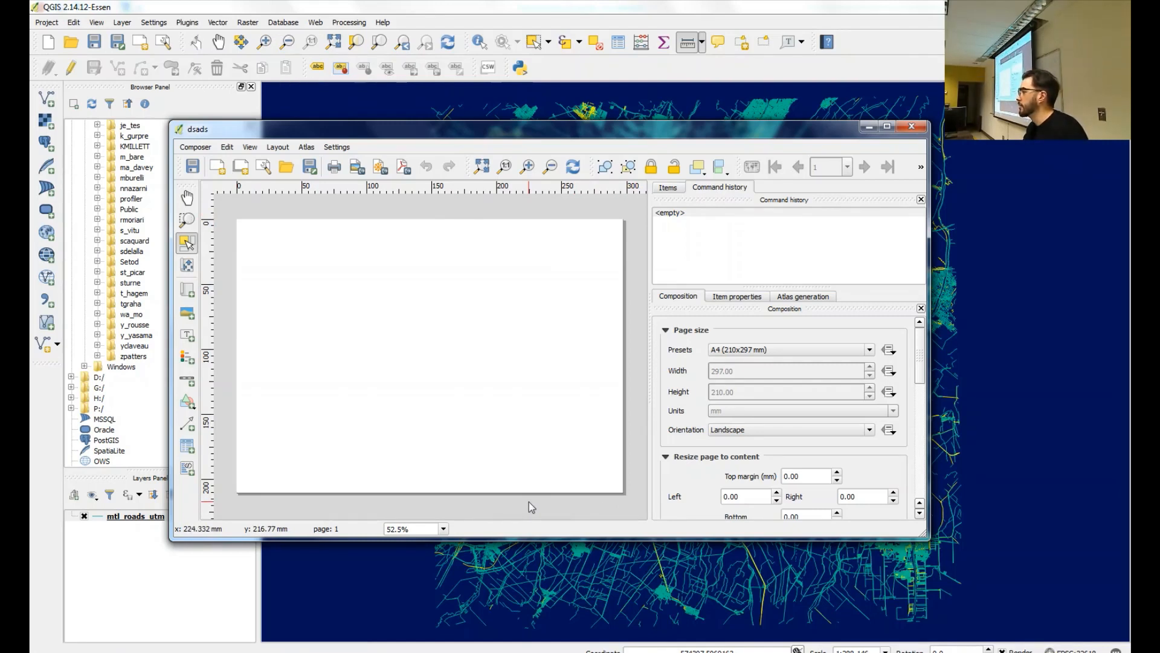
Step: Add a map about 285 mm wide and 149 mm high to the middle of the page, and minimize the composer window
{"action": "left_click", "coordinate": [187, 292]}
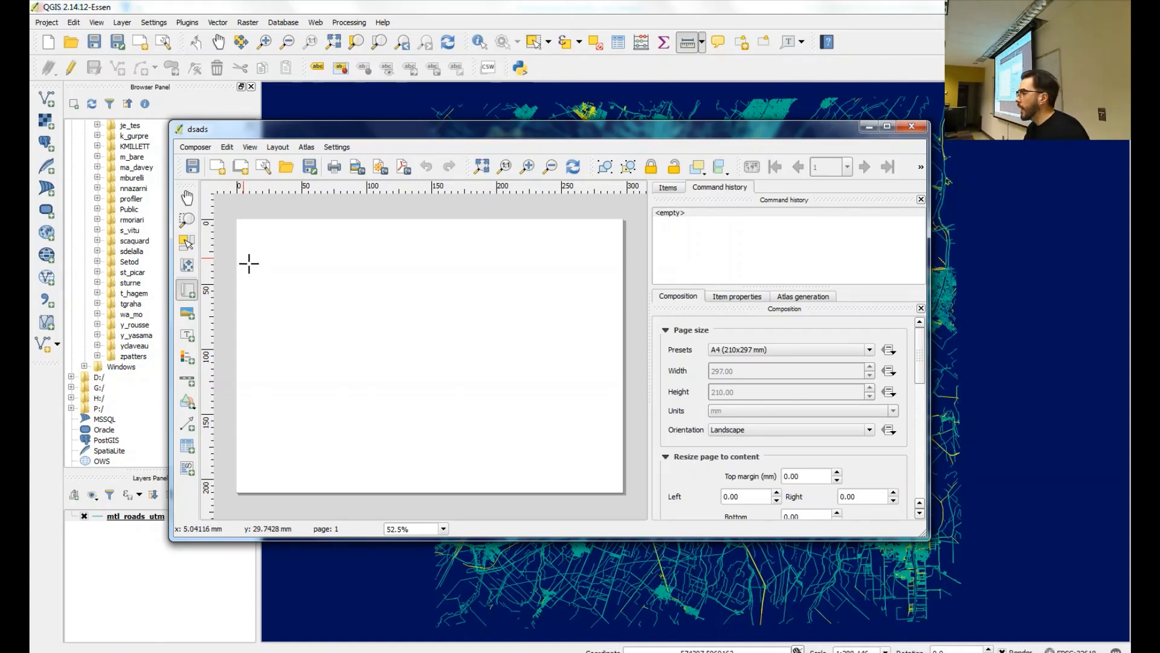
{"action": "left_click_drag", "start_coordinate": [248, 264], "coordinate": [620, 457]}
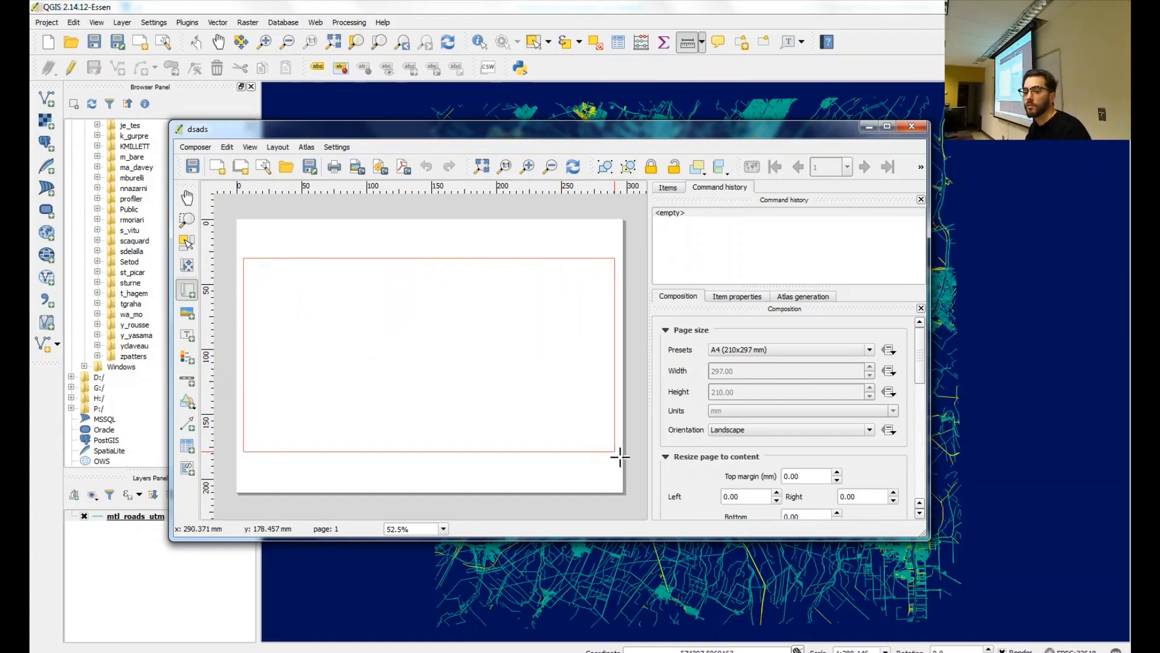
{"action": "left_click_drag", "start_coordinate": [620, 458], "coordinate": [619, 456]}
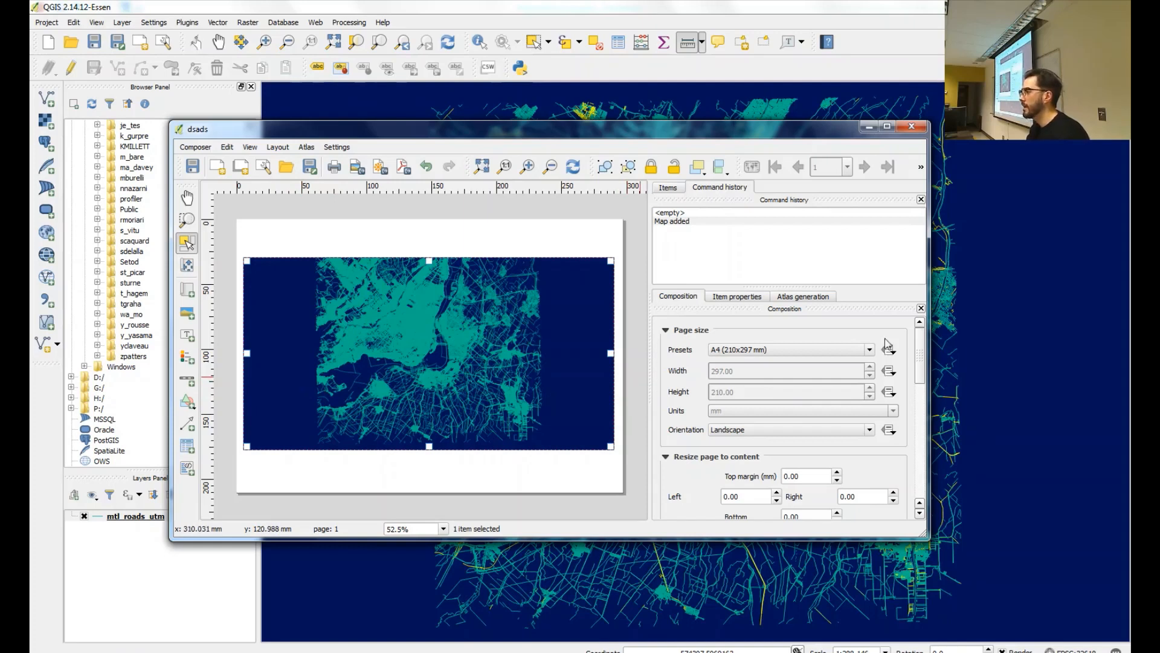
{"action": "left_click", "coordinate": [869, 126]}
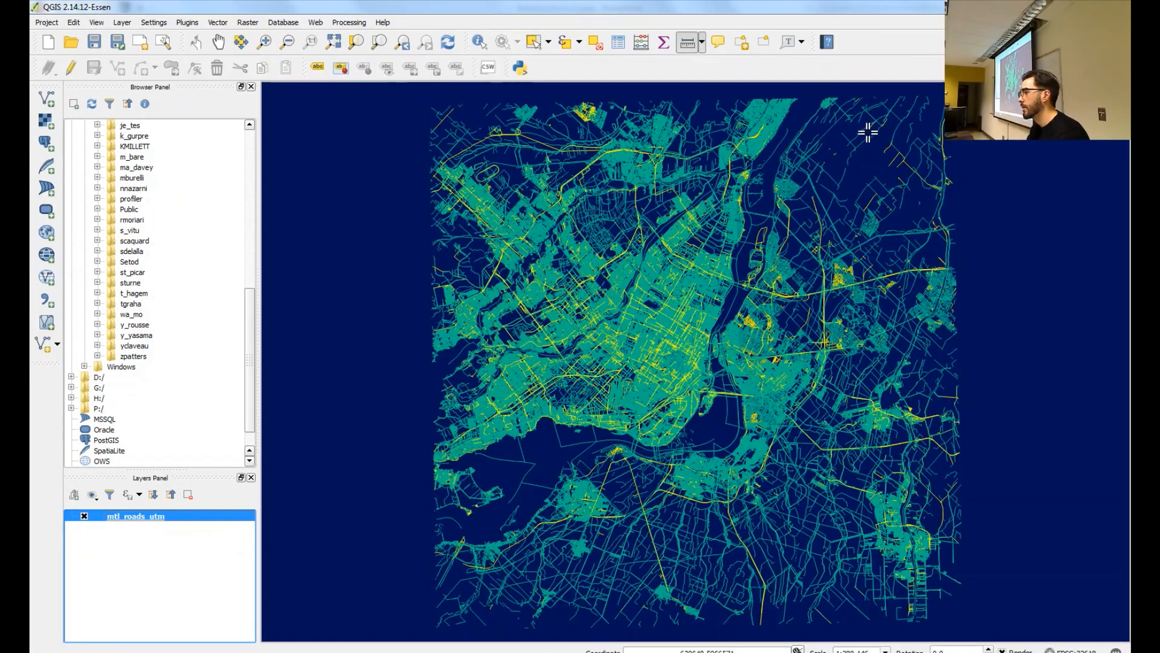
Step: Zoom the main map in on southwestern Montreal and replace the composer's map with one about 265 mm wide and 155 mm high
{"action": "left_click", "coordinate": [264, 42]}
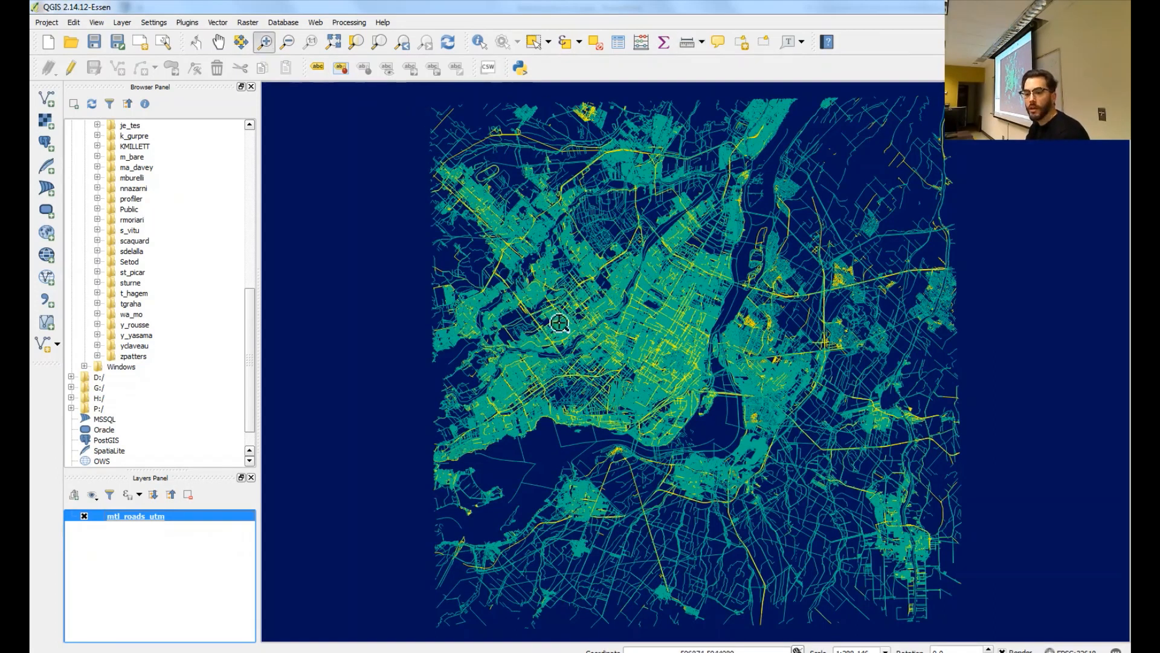
{"action": "left_click_drag", "start_coordinate": [574, 336], "coordinate": [765, 472]}
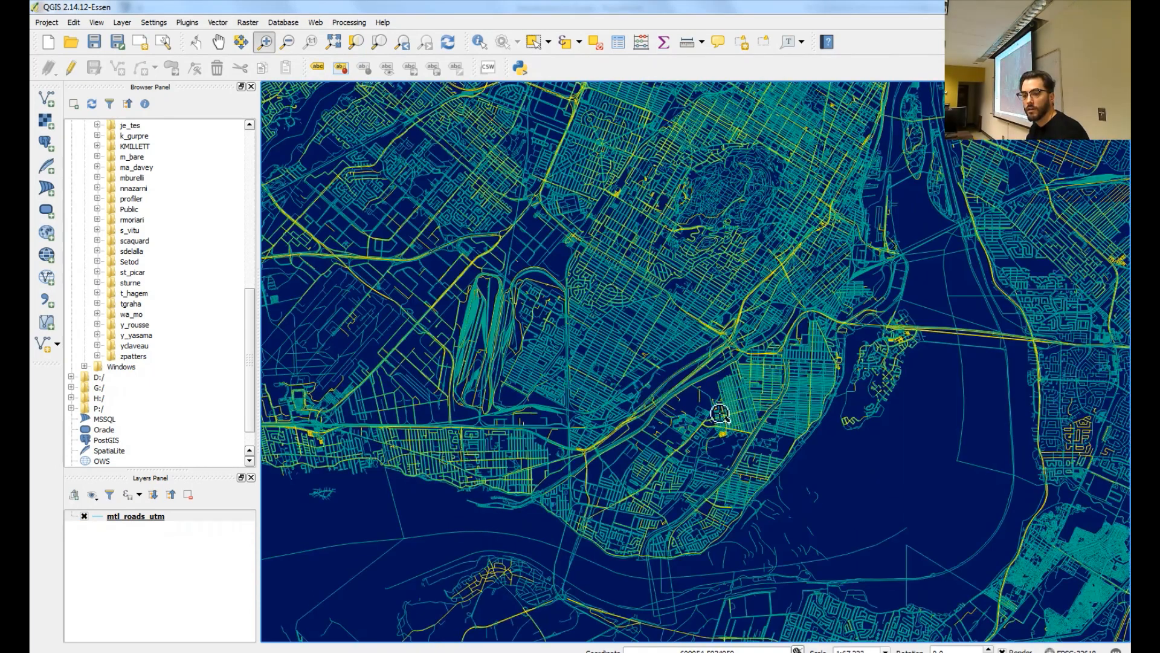
{"action": "left_click", "coordinate": [331, 634]}
{"action": "left_click", "coordinate": [190, 298]}
{"action": "key", "text": "p"}
{"action": "key", "text": "Delete"}
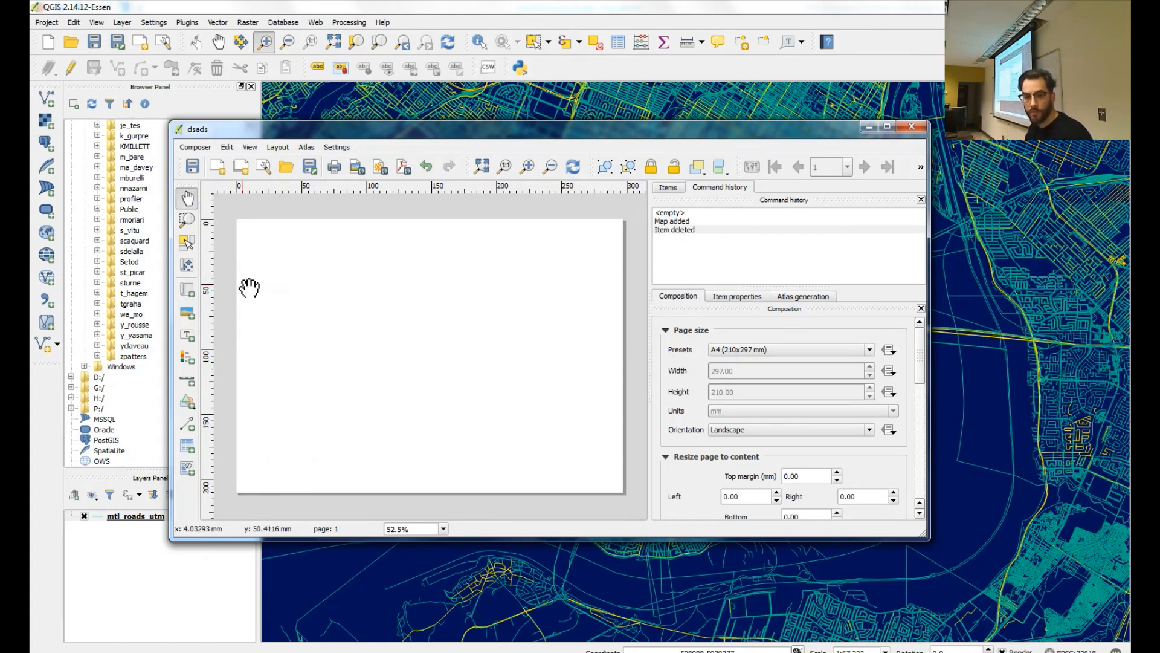
{"action": "left_click", "coordinate": [187, 290]}
{"action": "left_click_drag", "start_coordinate": [255, 248], "coordinate": [599, 457]}
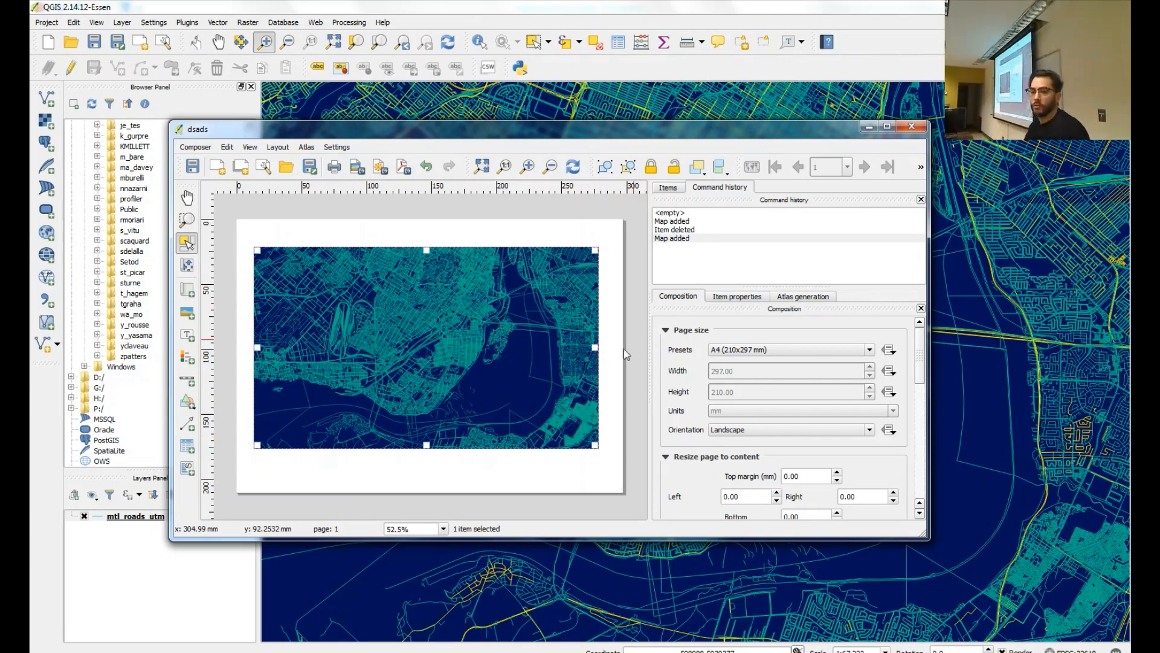
{"action": "left_click", "coordinate": [847, 39]}
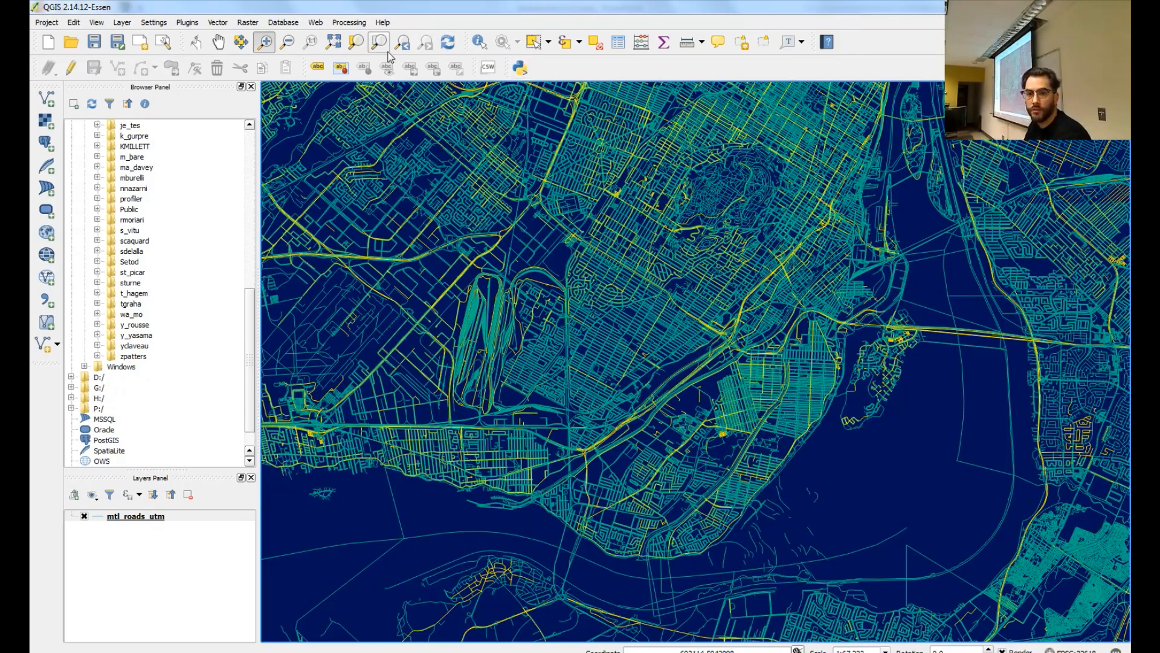
Step: Zoom the main map in closer on the street grid and highway interchanges west of the river
{"action": "left_click", "coordinate": [268, 47]}
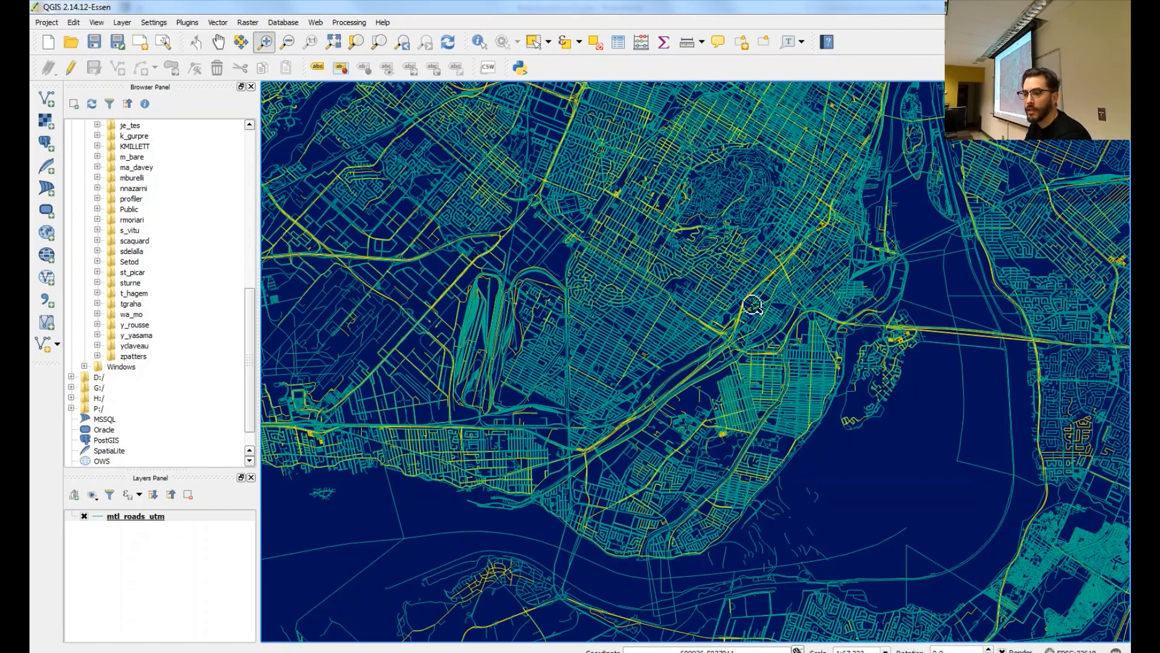
{"action": "left_click_drag", "start_coordinate": [697, 279], "coordinate": [864, 396]}
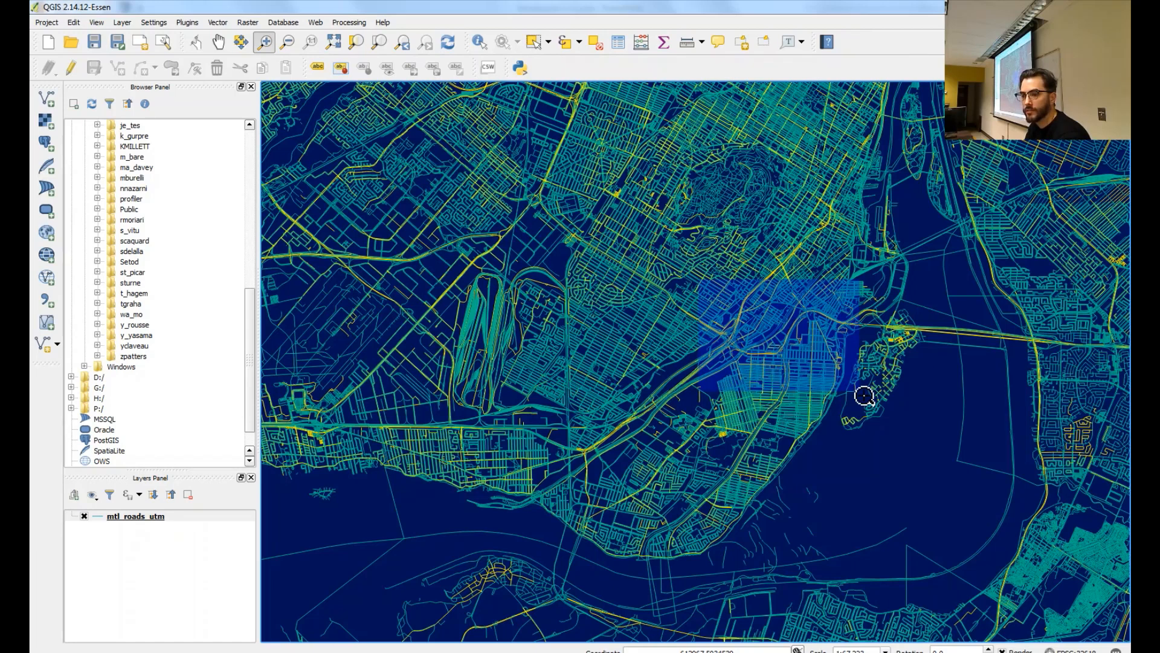
{"action": "left_click_drag", "start_coordinate": [864, 396], "coordinate": [862, 396]}
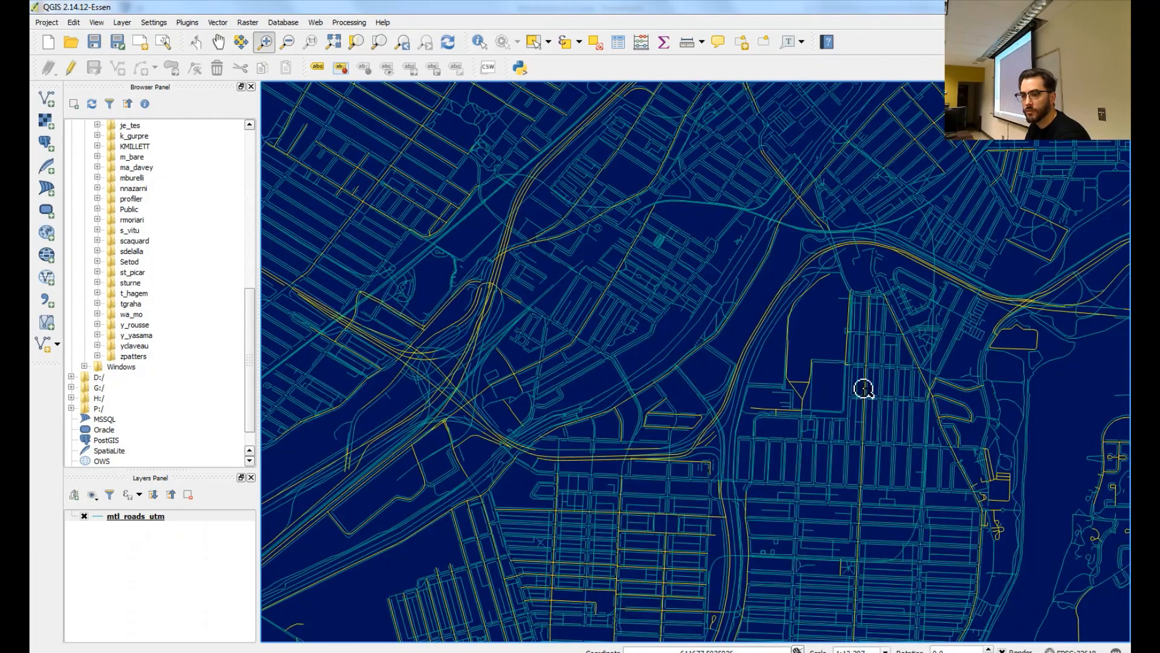
{"action": "left_click_drag", "start_coordinate": [614, 288], "coordinate": [574, 296]}
{"action": "scroll", "coordinate": [684, 321], "scroll_direction": "down", "scroll_amount": 4}
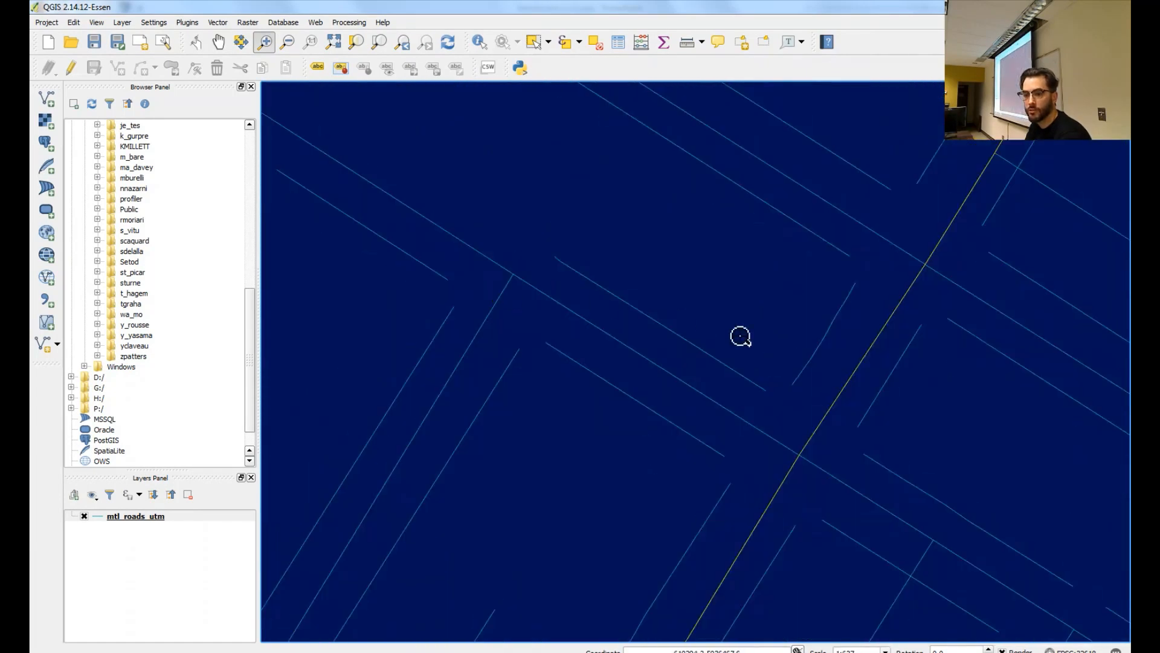
{"action": "scroll", "coordinate": [627, 342], "scroll_direction": "down", "scroll_amount": 1}
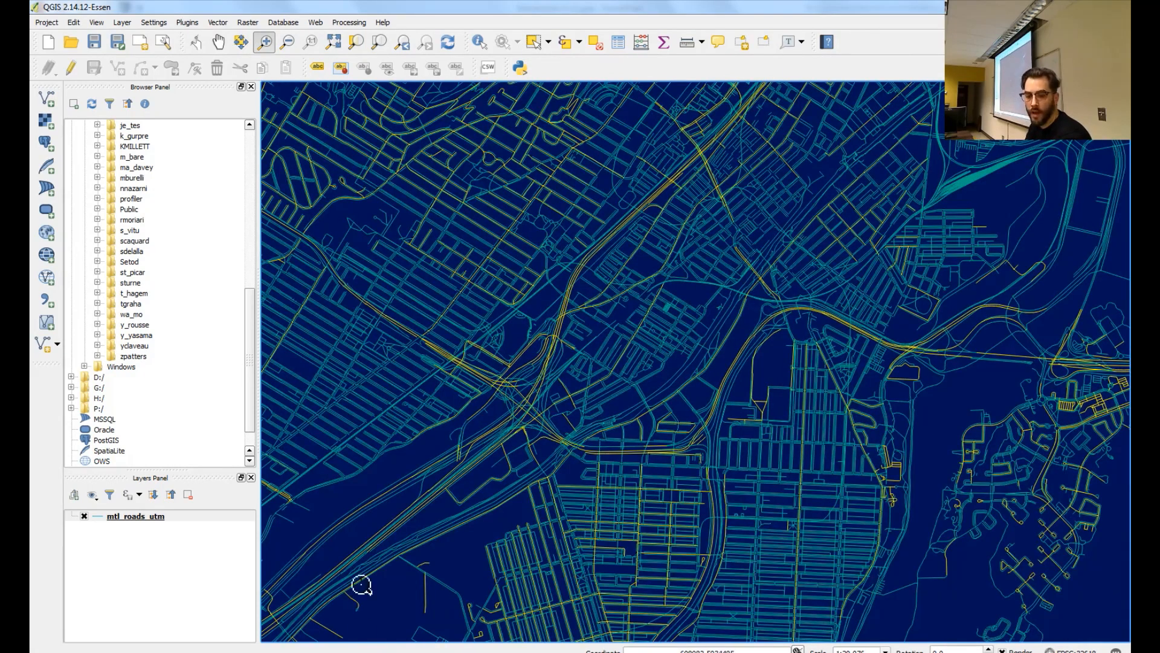
Step: Replace the composer's map with one about 146 mm wide and 160 mm high on the page's left half, and minimize the composer
{"action": "mouse_move", "coordinate": [296, 649]}
{"action": "left_click", "coordinate": [342, 619]}
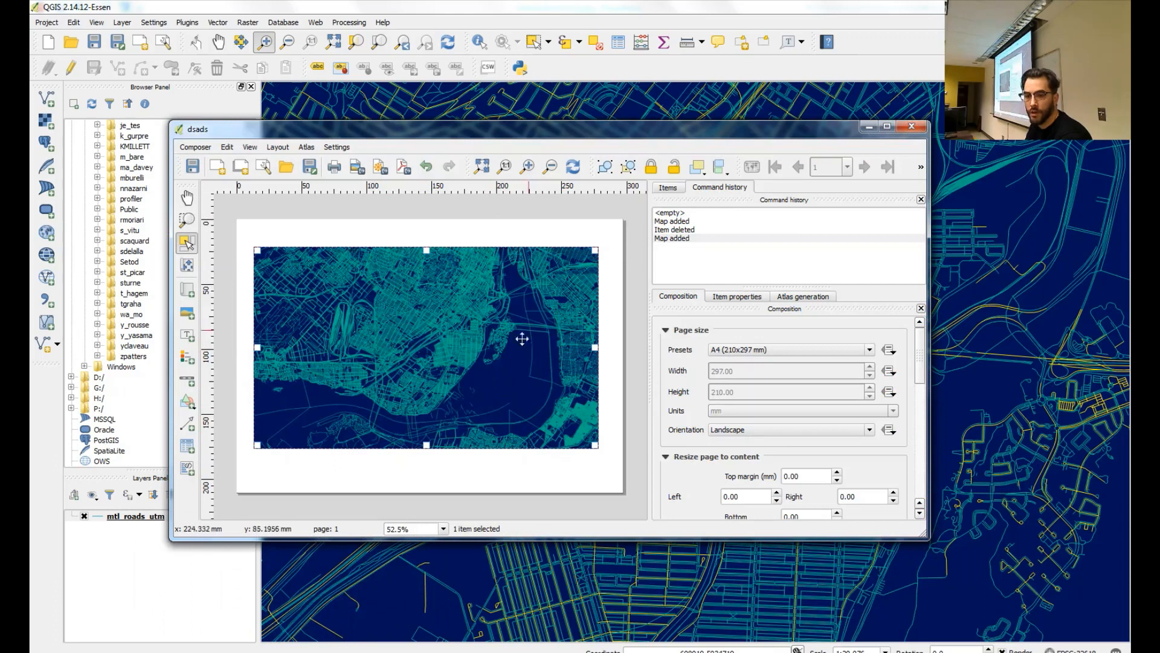
{"action": "left_click", "coordinate": [186, 198]}
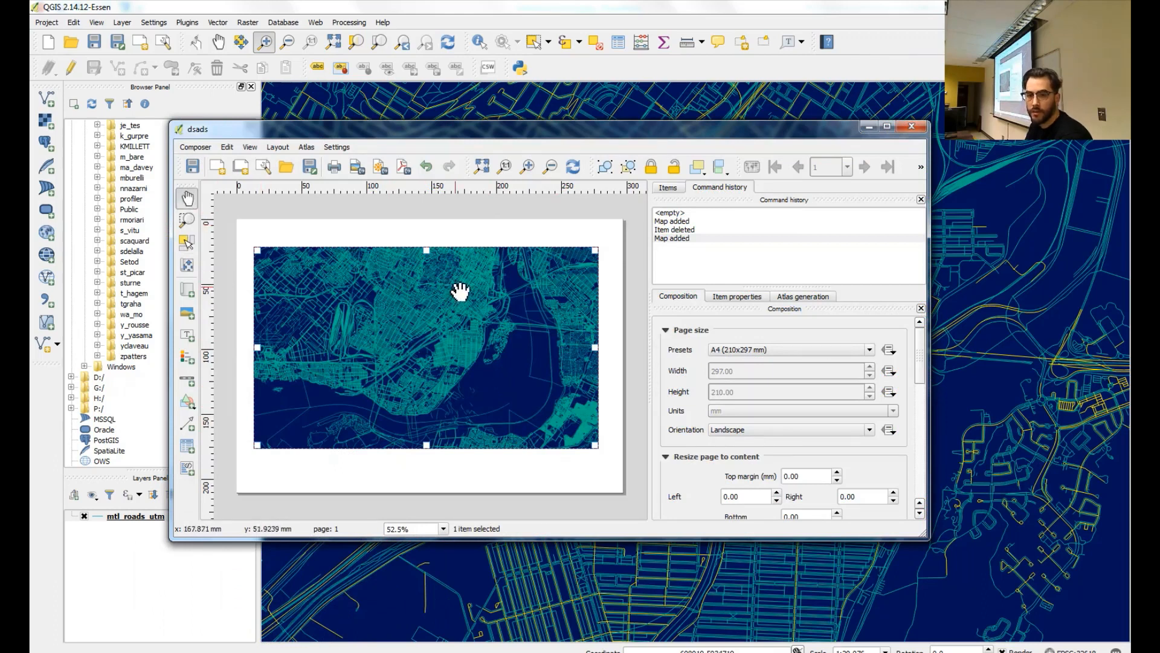
{"action": "key", "text": "Delete"}
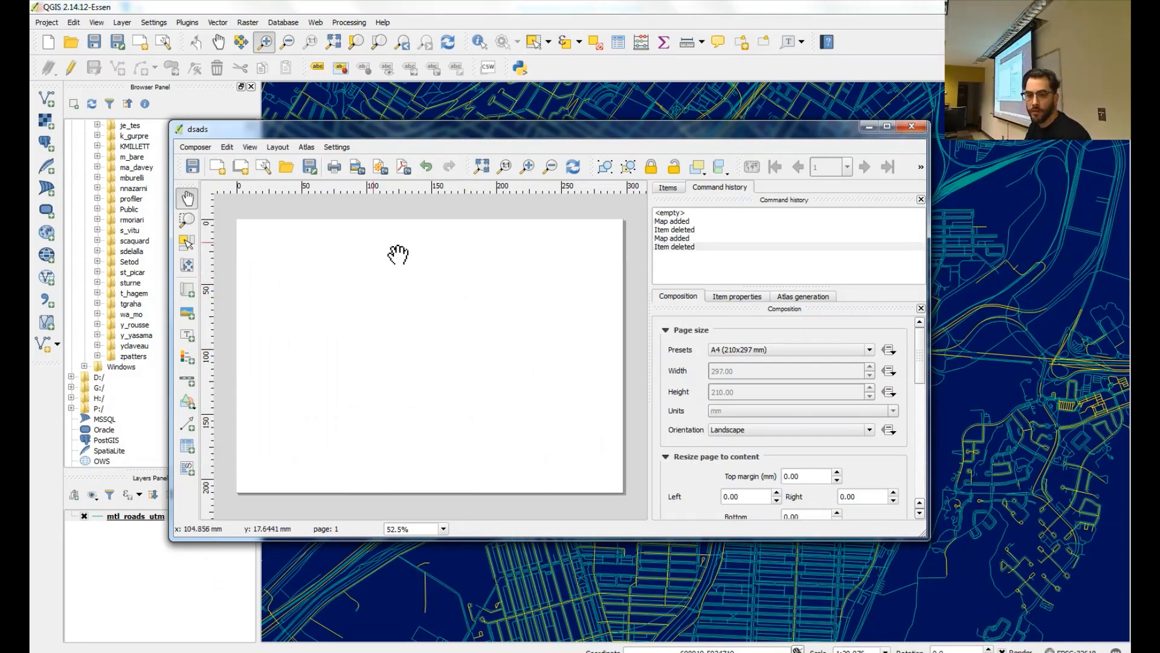
{"action": "left_click", "coordinate": [187, 291]}
{"action": "left_click_drag", "start_coordinate": [250, 242], "coordinate": [437, 447]}
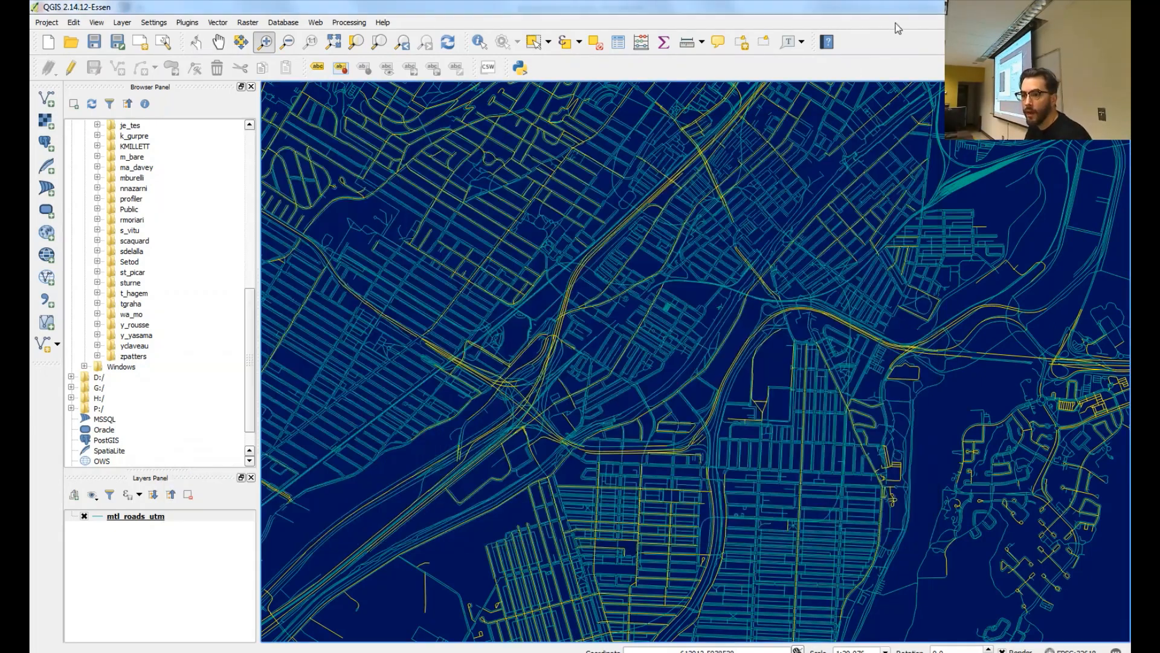
{"action": "left_click", "coordinate": [871, 52]}
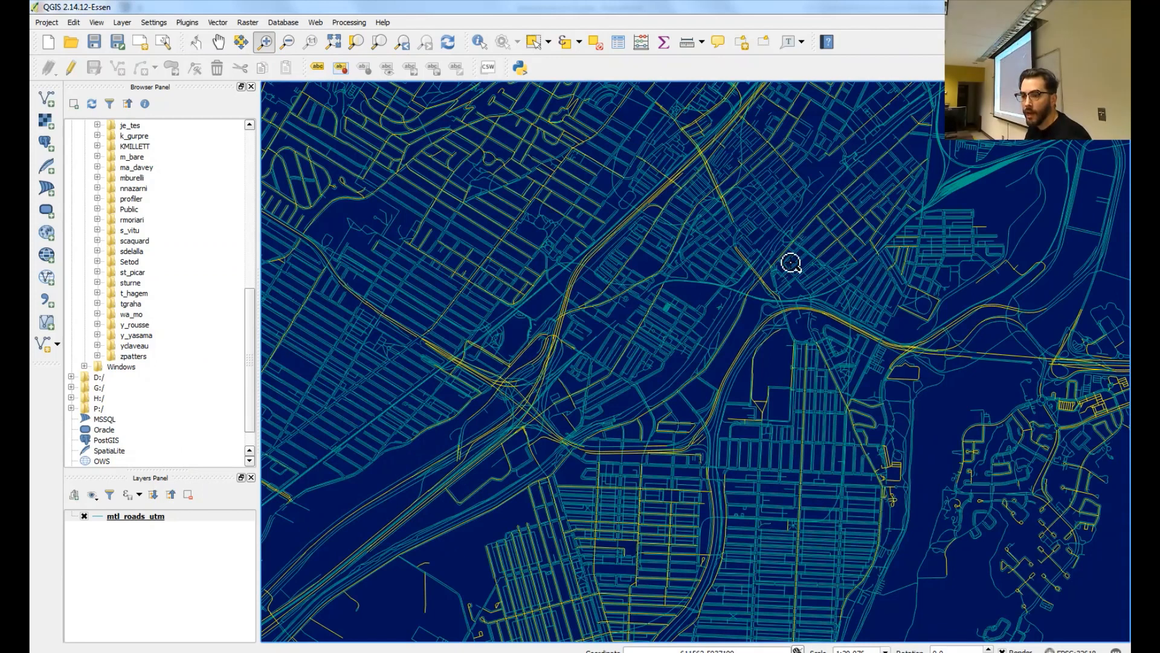
Step: Add a second composer map of the highway interchange near the river island, about 116 mm wide and 65 mm high, at the page's upper right
{"action": "left_click", "coordinate": [218, 42]}
{"action": "left_click_drag", "start_coordinate": [1025, 387], "coordinate": [567, 306]}
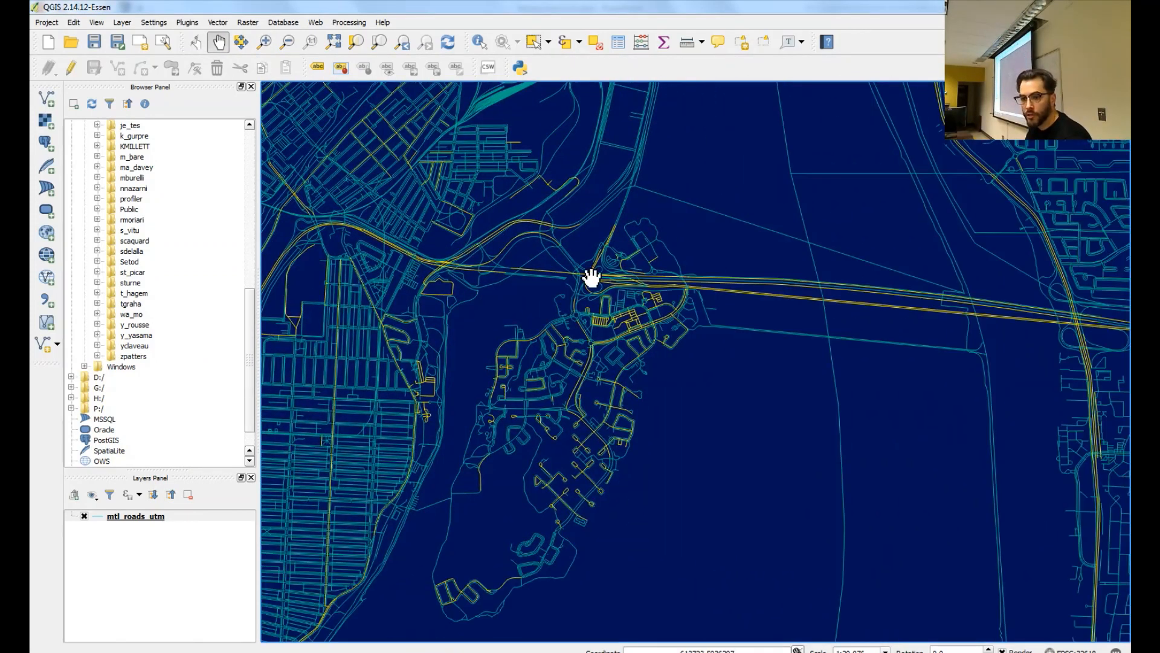
{"action": "scroll", "coordinate": [595, 281], "scroll_direction": "up", "scroll_amount": 3}
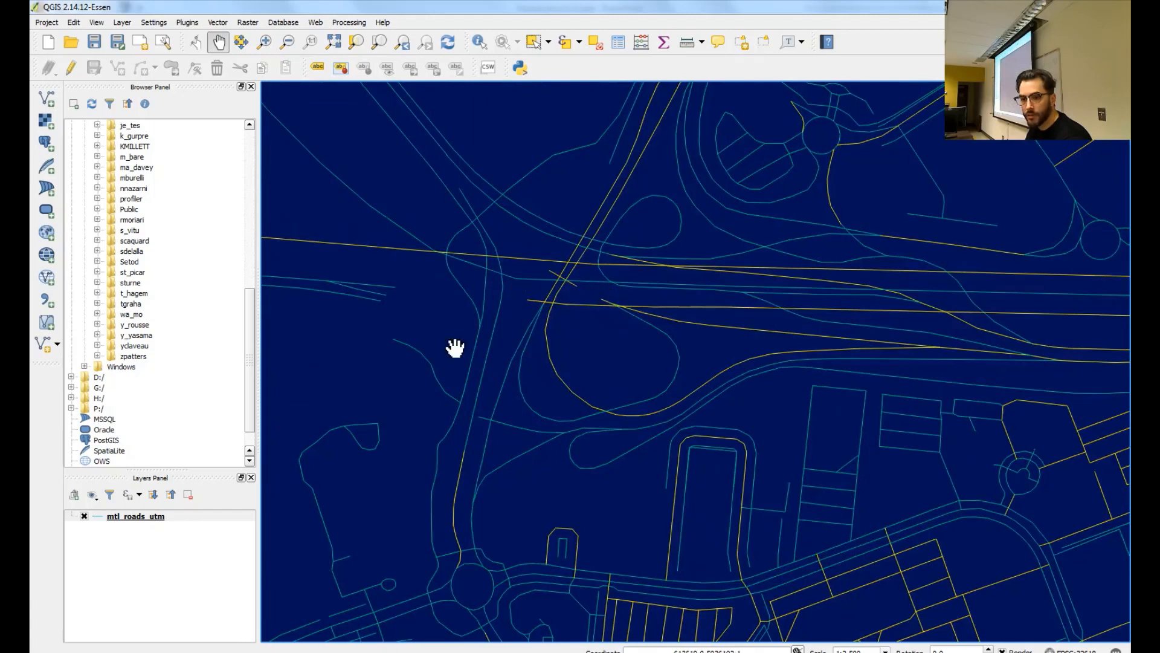
{"action": "left_click", "coordinate": [357, 628]}
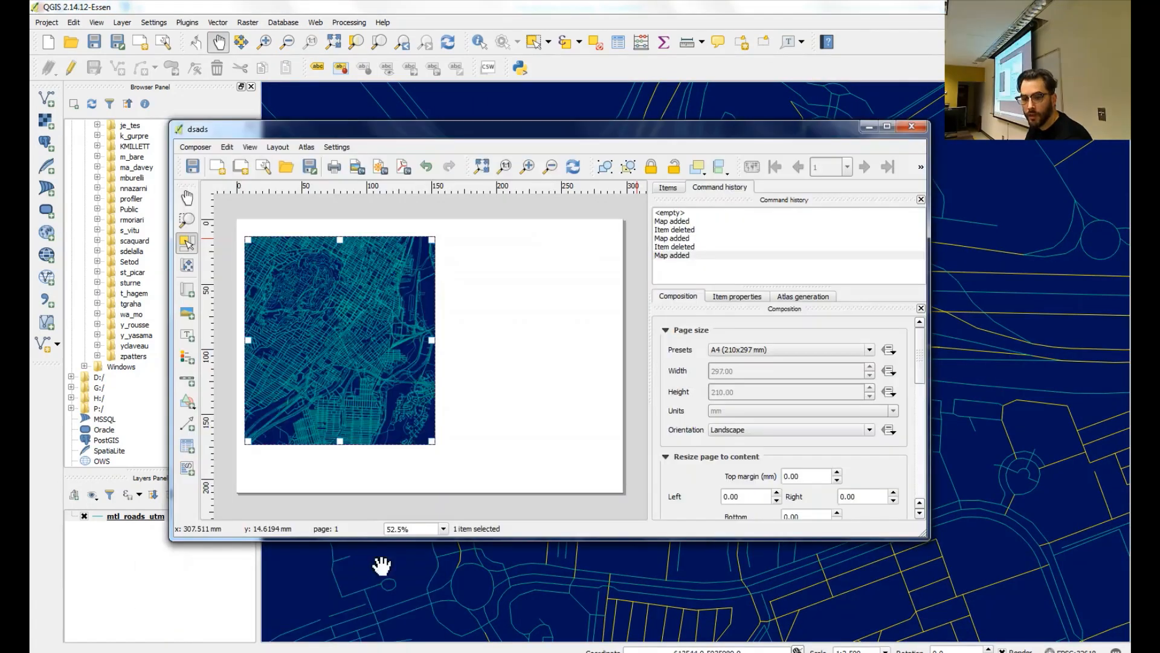
{"action": "left_click", "coordinate": [195, 292]}
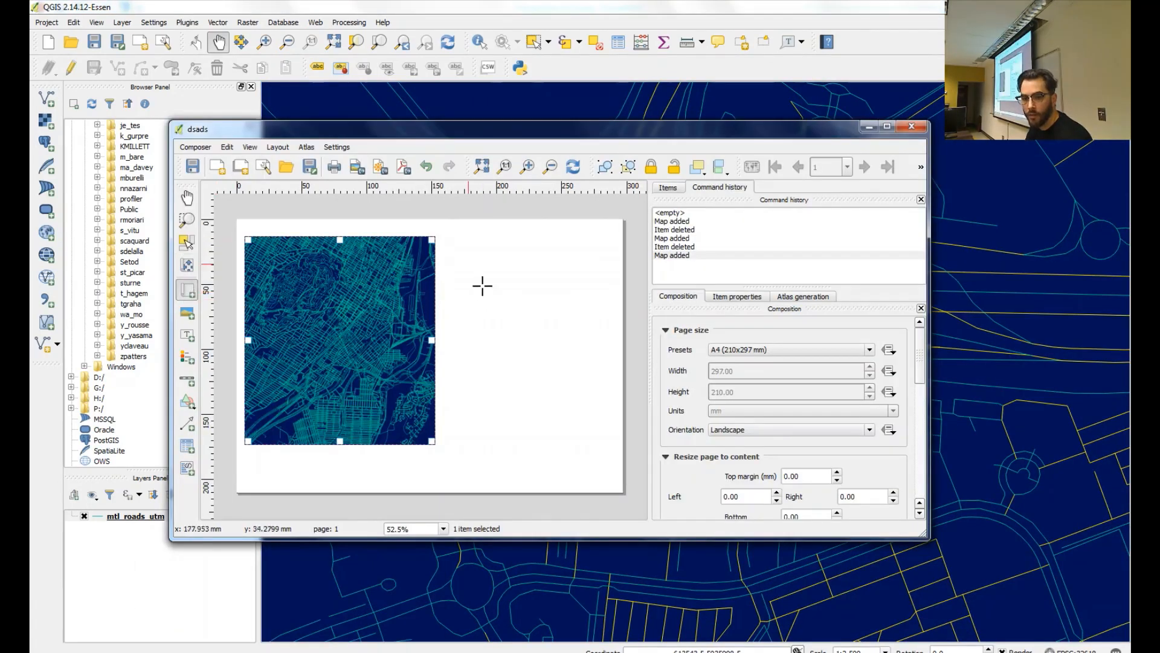
{"action": "left_click_drag", "start_coordinate": [446, 238], "coordinate": [595, 320]}
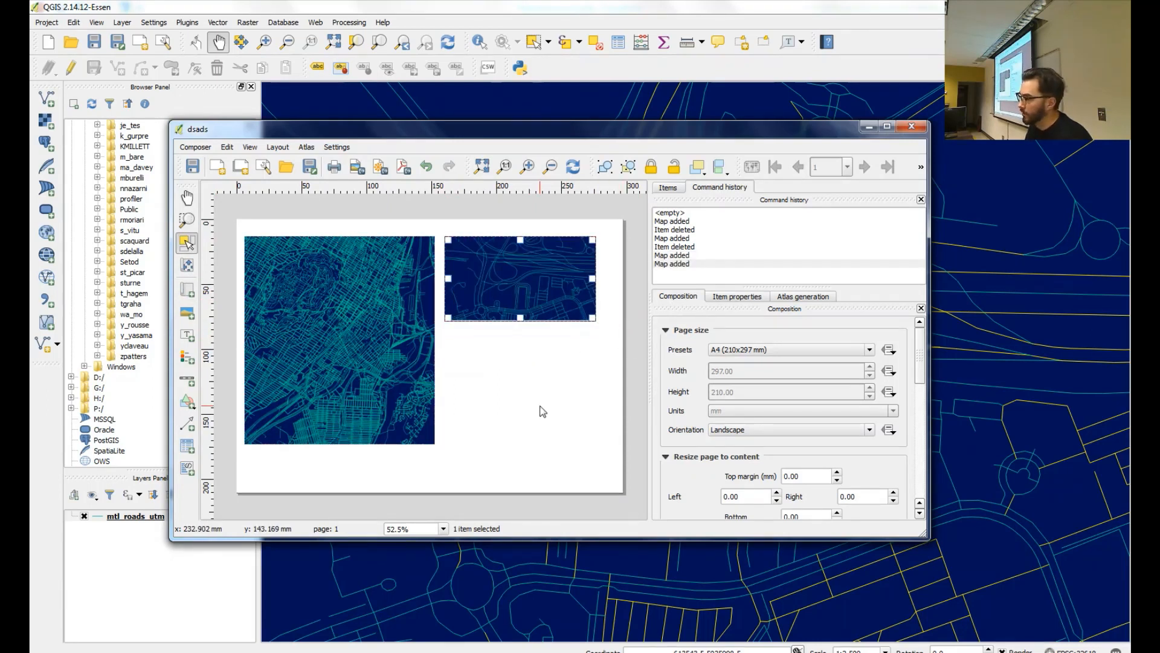
Step: Add a third composer map covering the area northwest of the city, about 120 mm wide and 70 mm high, below the second map
{"action": "left_click", "coordinate": [997, 421]}
{"action": "scroll", "coordinate": [766, 422], "scroll_direction": "down", "scroll_amount": 6}
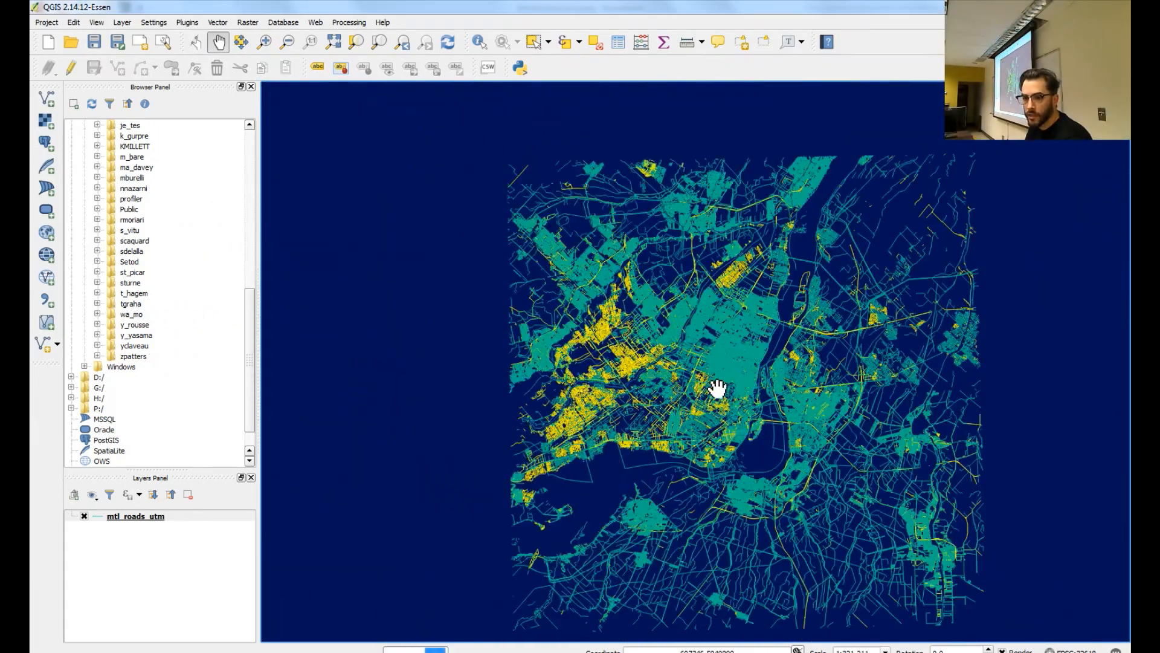
{"action": "scroll", "coordinate": [665, 361], "scroll_direction": "up", "scroll_amount": 2}
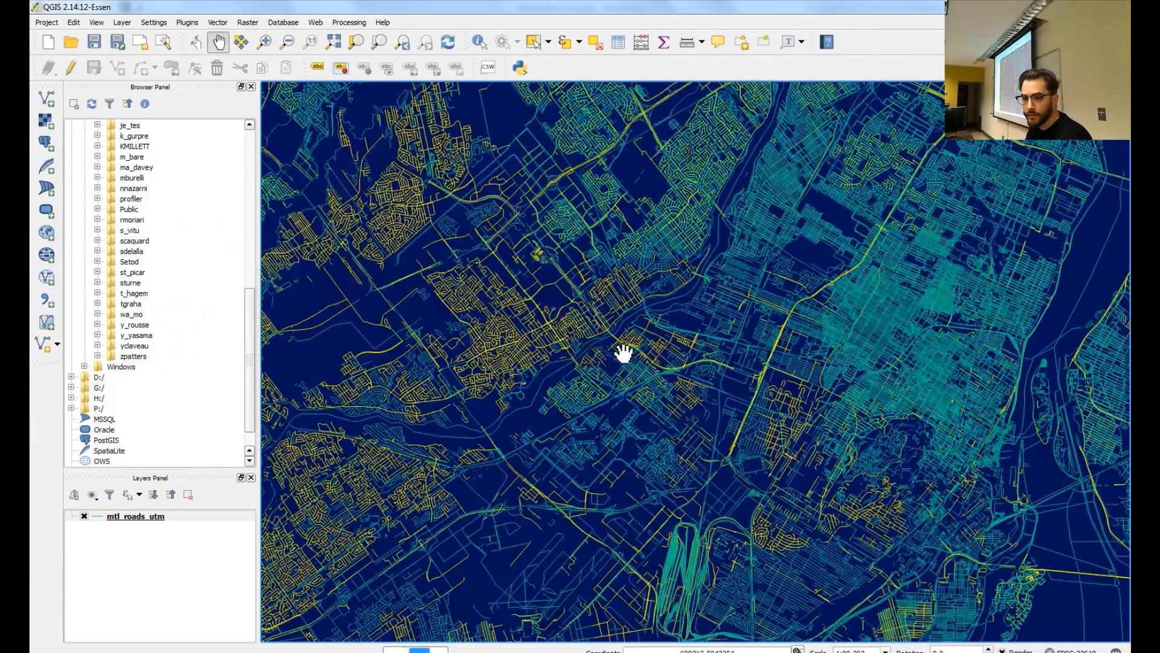
{"action": "scroll", "coordinate": [623, 353], "scroll_direction": "down", "scroll_amount": 1}
{"action": "left_click_drag", "start_coordinate": [596, 347], "coordinate": [699, 439]}
{"action": "scroll", "coordinate": [685, 420], "scroll_direction": "up", "scroll_amount": 1}
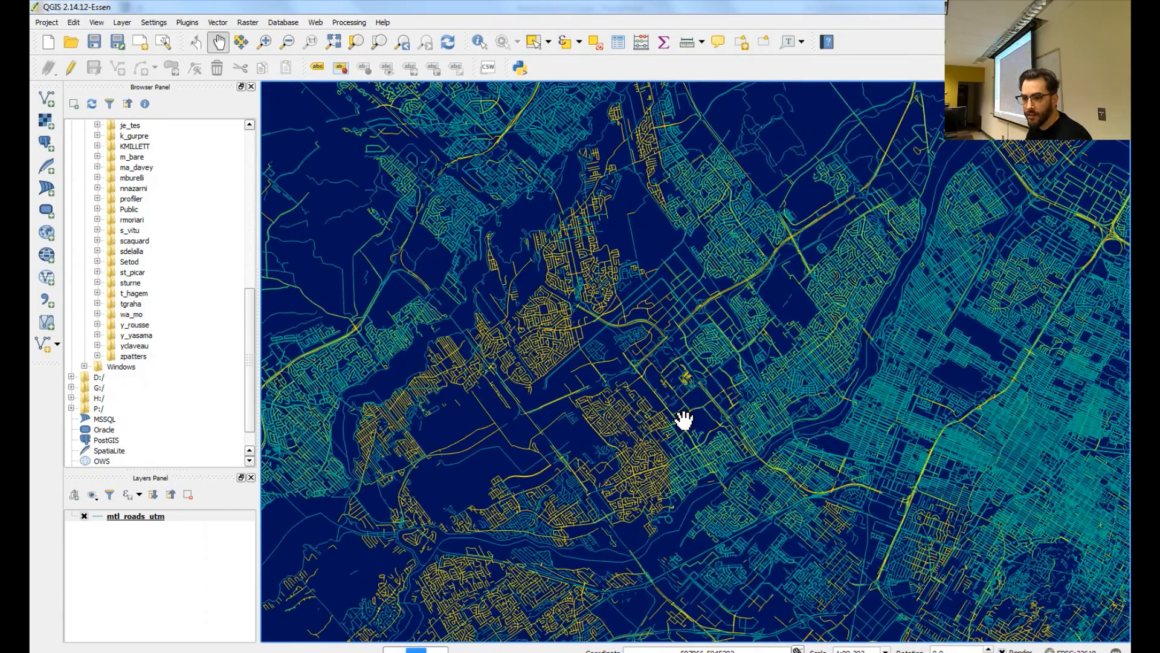
{"action": "scroll", "coordinate": [673, 419], "scroll_direction": "up", "scroll_amount": 1}
{"action": "scroll", "coordinate": [668, 417], "scroll_direction": "down", "scroll_amount": 1}
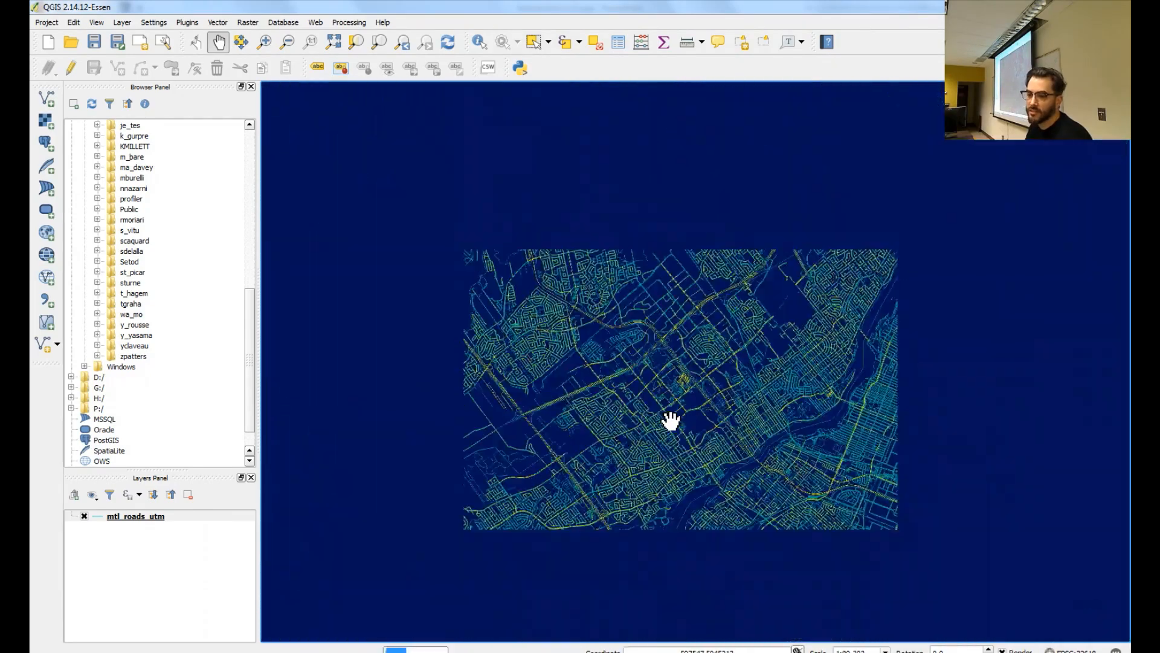
{"action": "left_click_drag", "start_coordinate": [672, 427], "coordinate": [685, 412]}
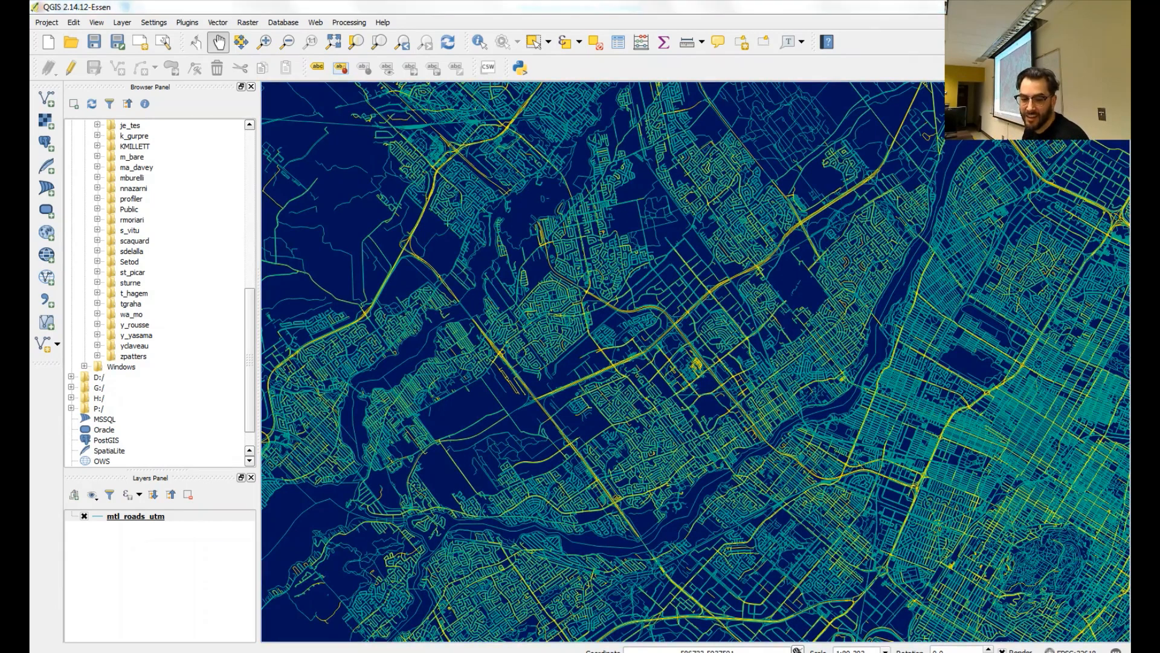
{"action": "left_click", "coordinate": [355, 613]}
{"action": "left_click", "coordinate": [187, 296]}
{"action": "left_click_drag", "start_coordinate": [450, 347], "coordinate": [605, 434]}
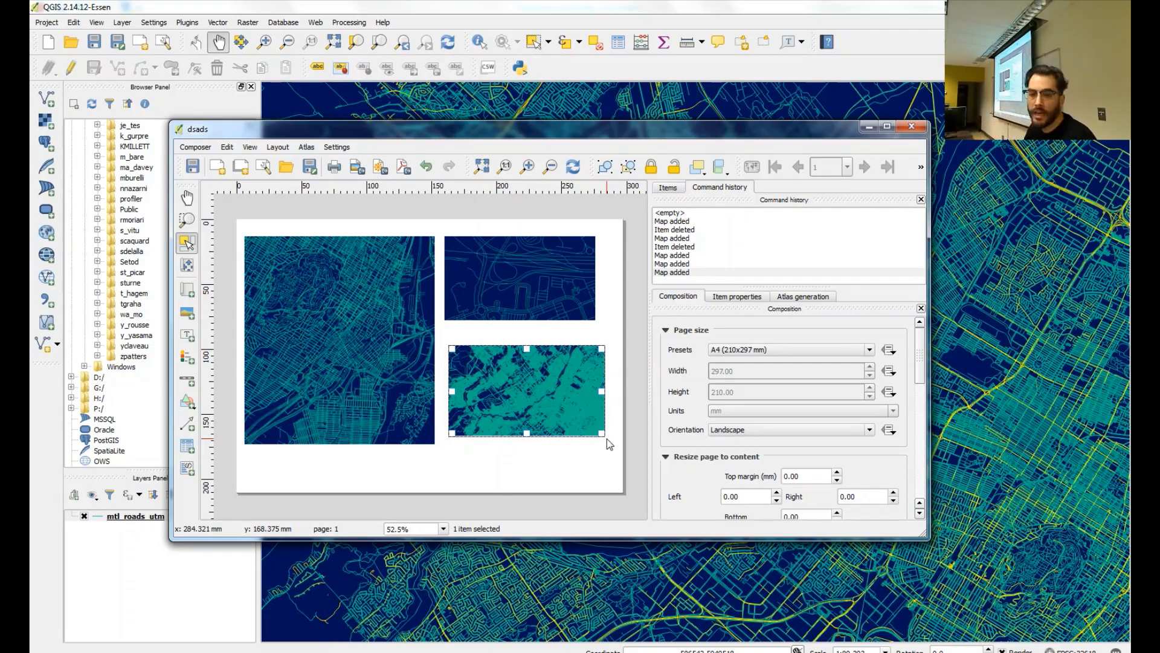
Step: Add a scale bar below the large map near the page's lower edge, and maximize the composer window
{"action": "left_click", "coordinate": [187, 387]}
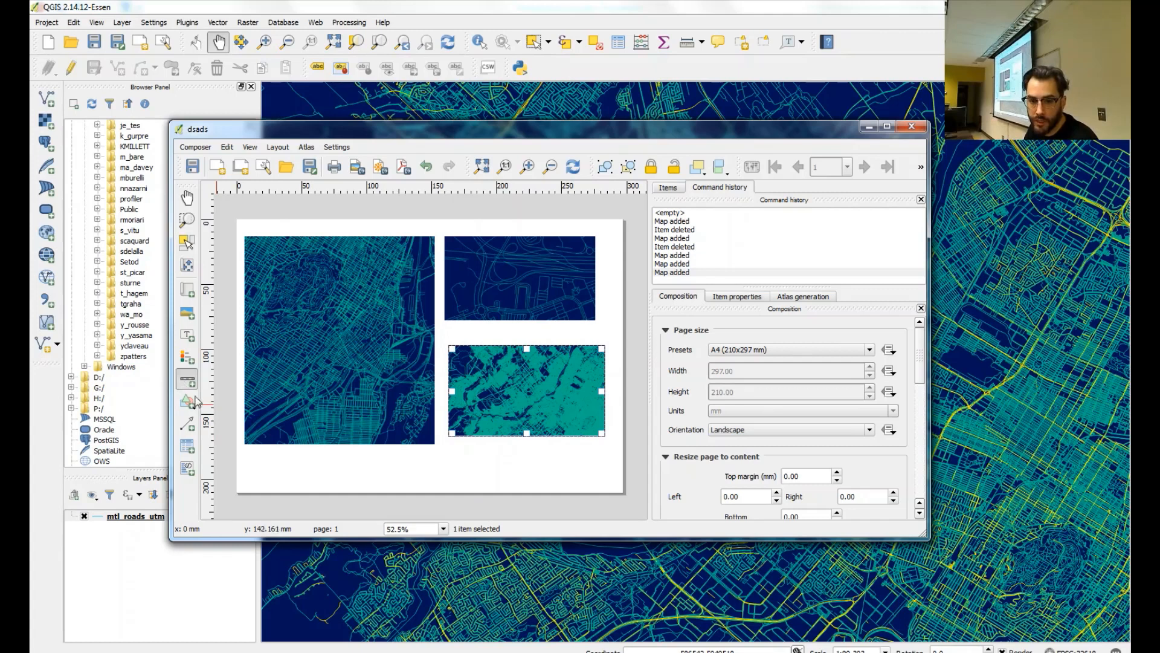
{"action": "left_click", "coordinate": [246, 463]}
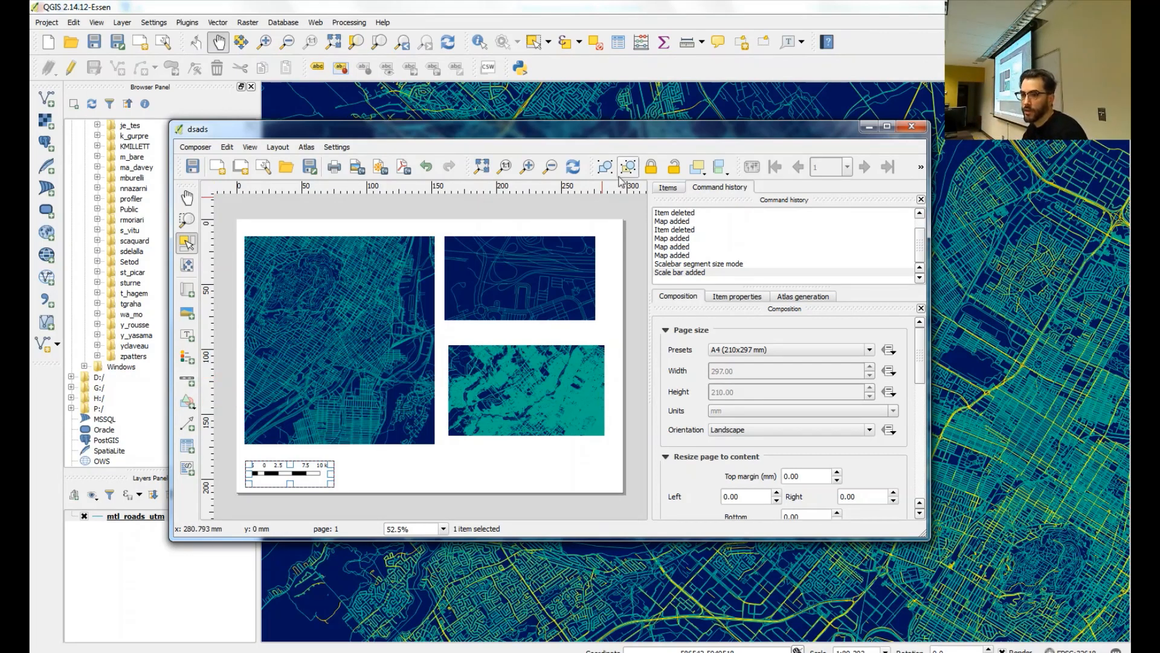
{"action": "left_click", "coordinate": [886, 126]}
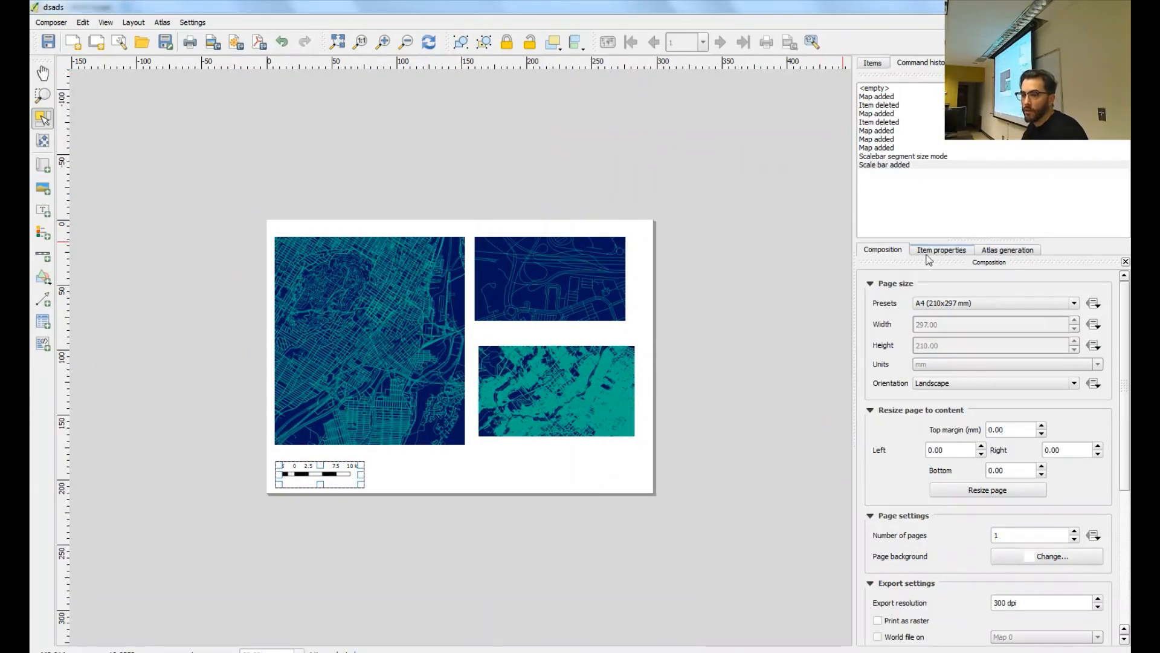
{"action": "scroll", "coordinate": [741, 279], "scroll_direction": "up", "scroll_amount": 1}
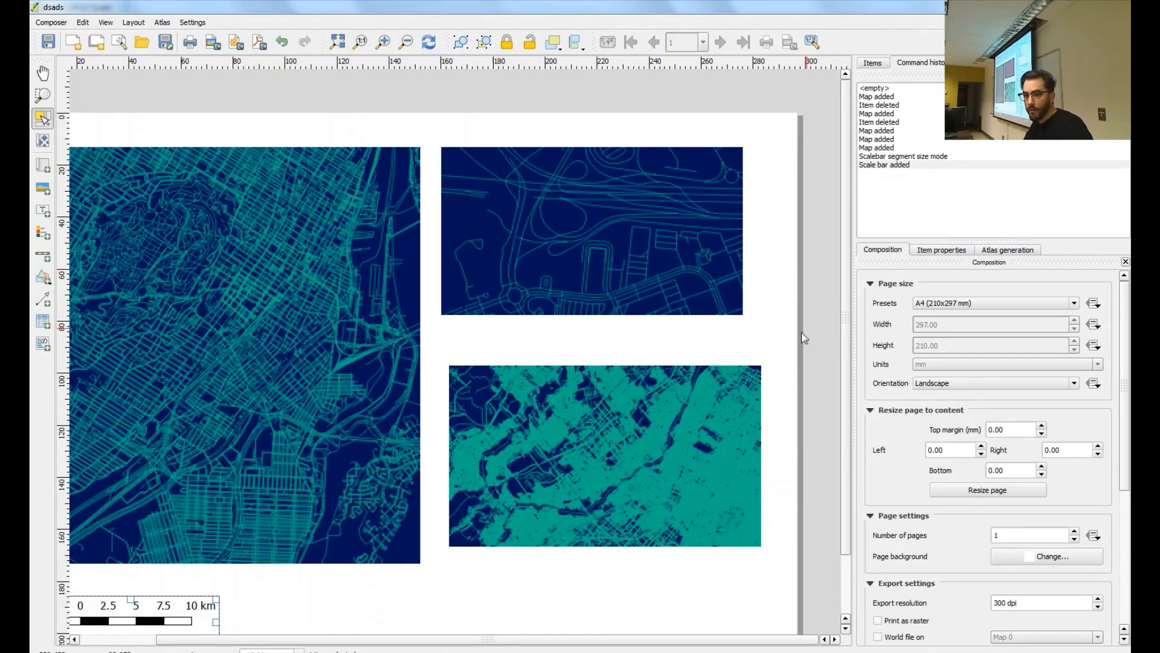
Step: Reduce the scale bar's right segments to 3 in its item properties
{"action": "left_click", "coordinate": [929, 251]}
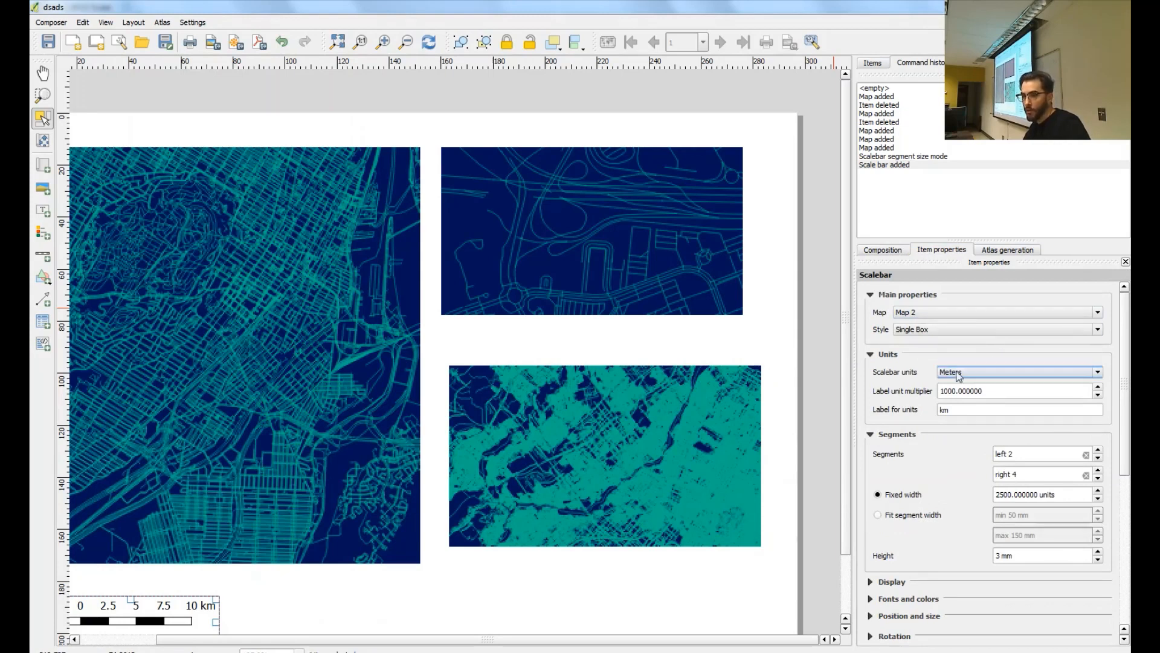
{"action": "scroll", "coordinate": [971, 383], "scroll_direction": "down", "scroll_amount": 1}
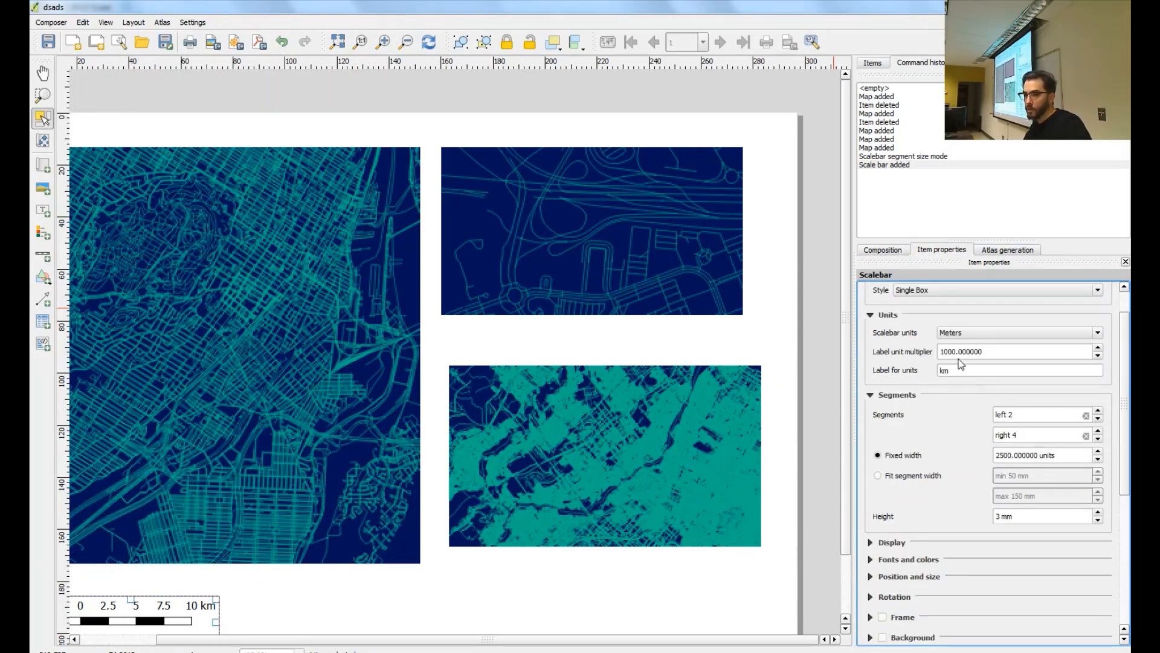
{"action": "scroll", "coordinate": [934, 412], "scroll_direction": "down", "scroll_amount": 1}
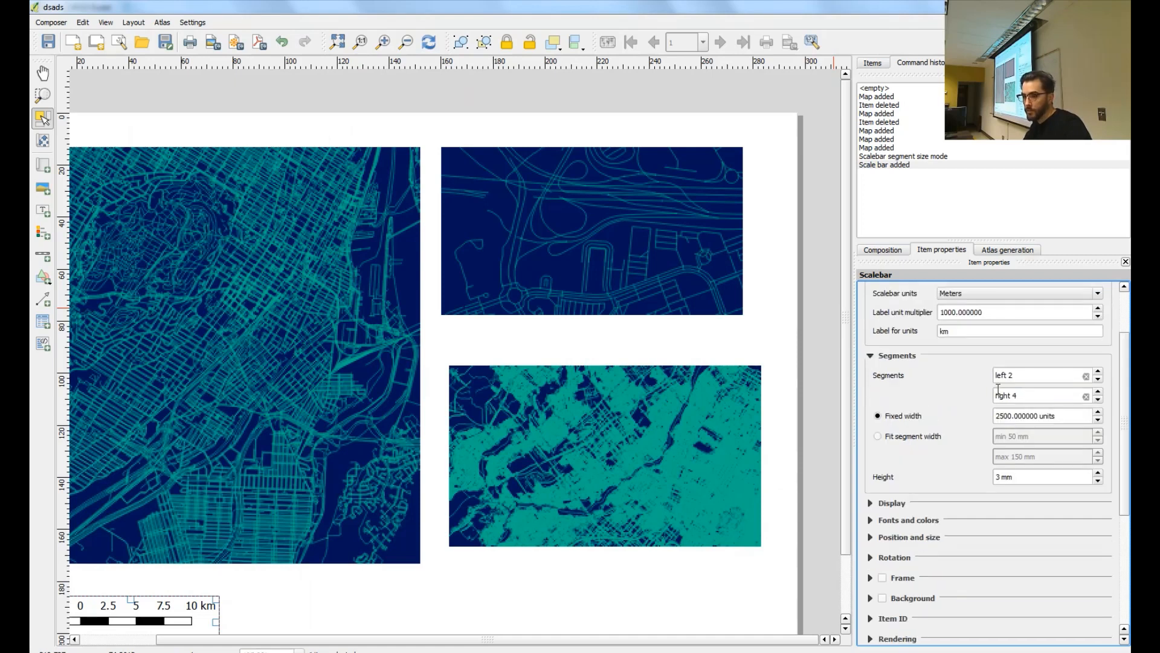
{"action": "scroll", "coordinate": [998, 388], "scroll_direction": "down", "scroll_amount": 1}
Step: Set the scale bar's box margin to 0.00 mm and its line join style to Round
{"action": "left_click", "coordinate": [870, 503]}
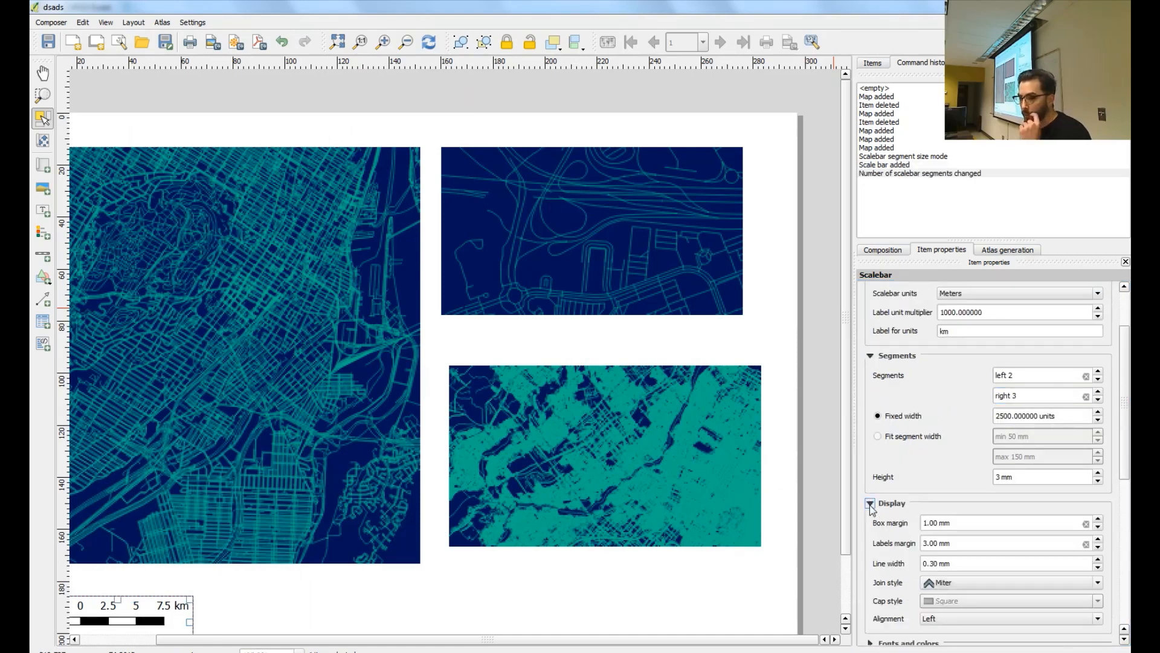
{"action": "scroll", "coordinate": [930, 491], "scroll_direction": "down", "scroll_amount": 1}
{"action": "double_click", "coordinate": [929, 486]}
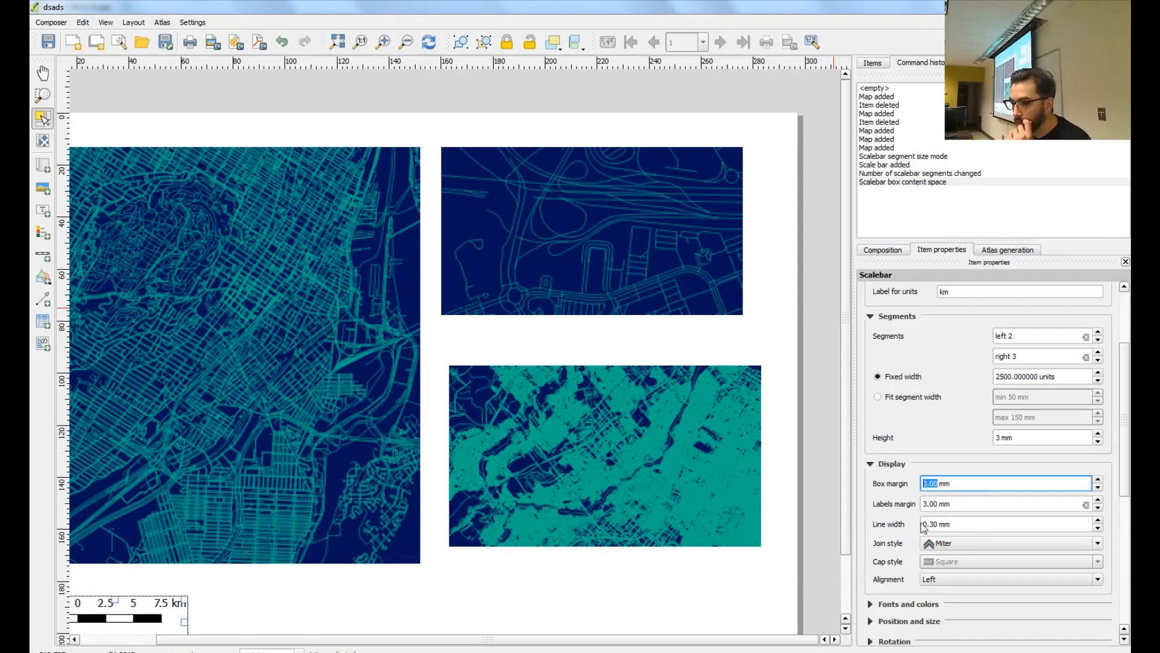
{"action": "scroll", "coordinate": [933, 547], "scroll_direction": "down", "scroll_amount": 1}
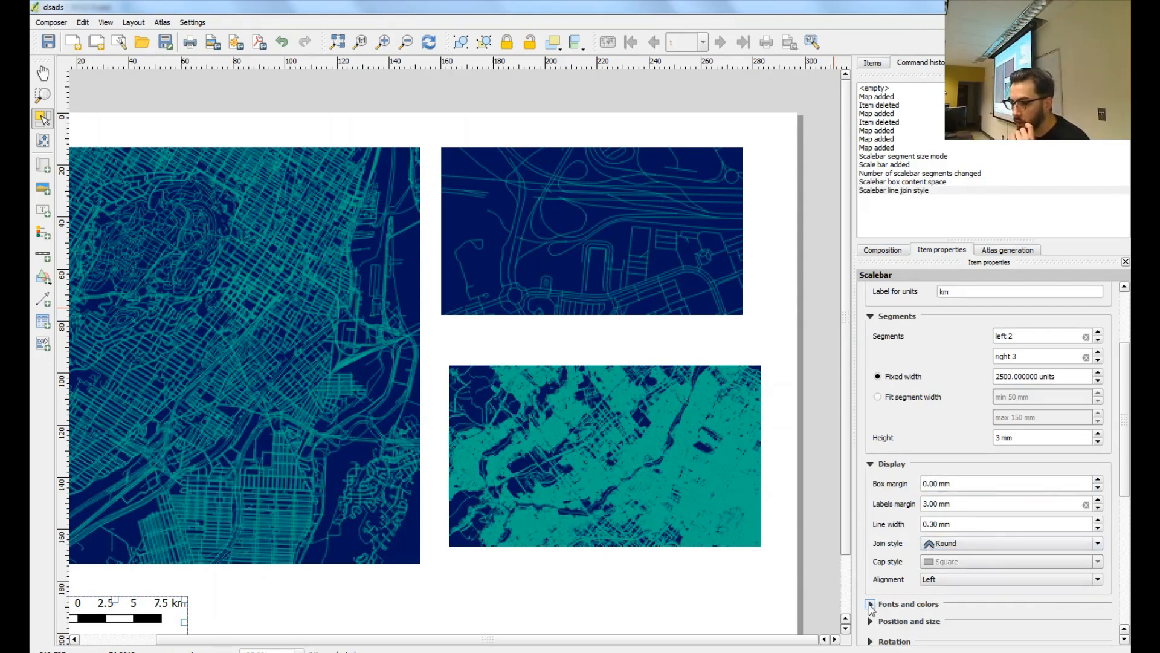
Step: Examine the scale bar's fonts and colors, rotation, and position and size settings
{"action": "left_click", "coordinate": [870, 603]}
{"action": "scroll", "coordinate": [934, 563], "scroll_direction": "down", "scroll_amount": 2}
{"action": "left_click", "coordinate": [870, 563]}
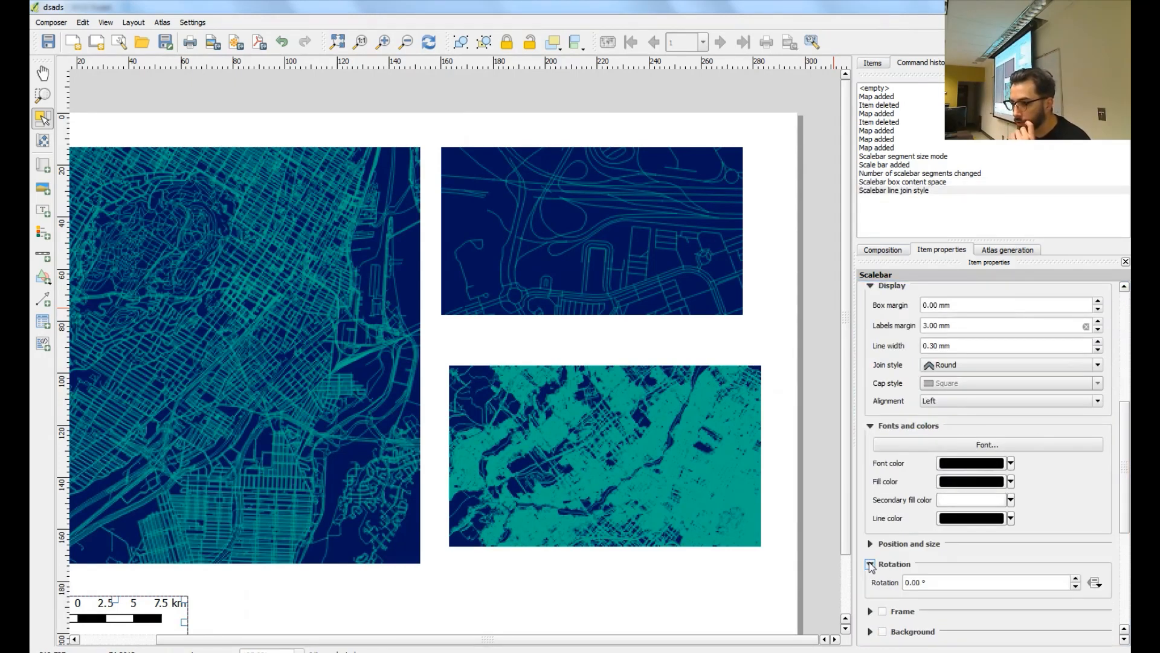
{"action": "left_click", "coordinate": [871, 544]}
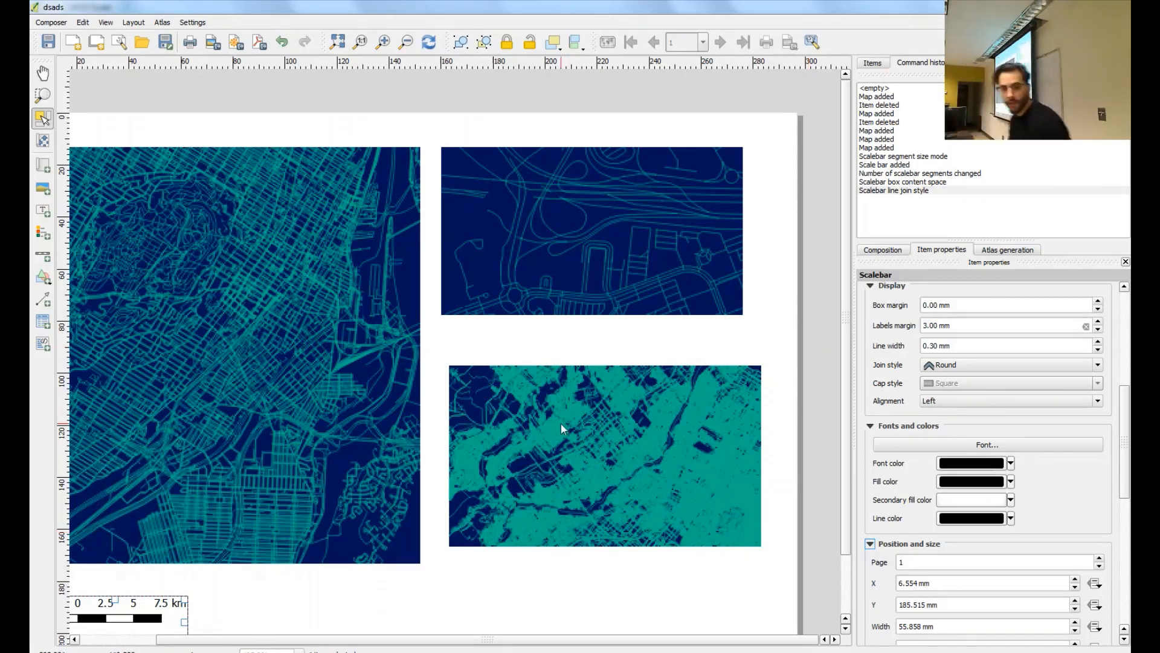
Step: Draw a short, nearly vertical arrow in the blank area below the third map and delete it
{"action": "left_click", "coordinate": [49, 309]}
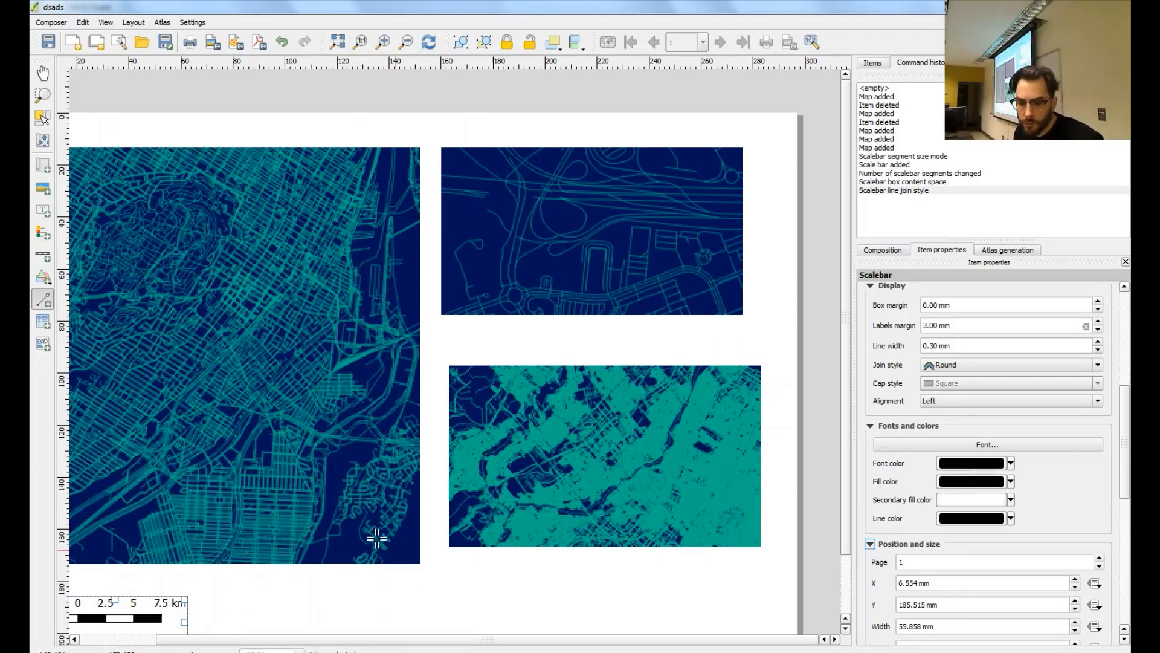
{"action": "mouse_move", "coordinate": [470, 563]}
{"action": "left_mouse_down"}
{"action": "mouse_move", "coordinate": [504, 621]}
{"action": "mouse_move", "coordinate": [458, 625]}
{"action": "mouse_move", "coordinate": [472, 617]}
{"action": "left_mouse_up"}
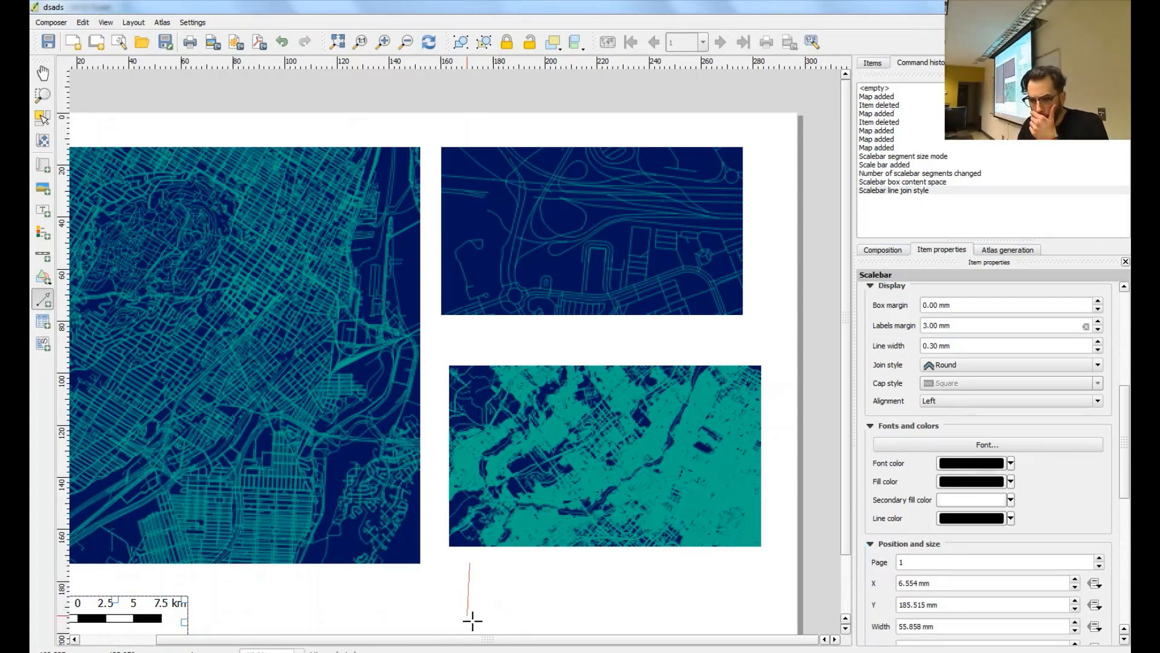
{"action": "key", "text": "Delete"}
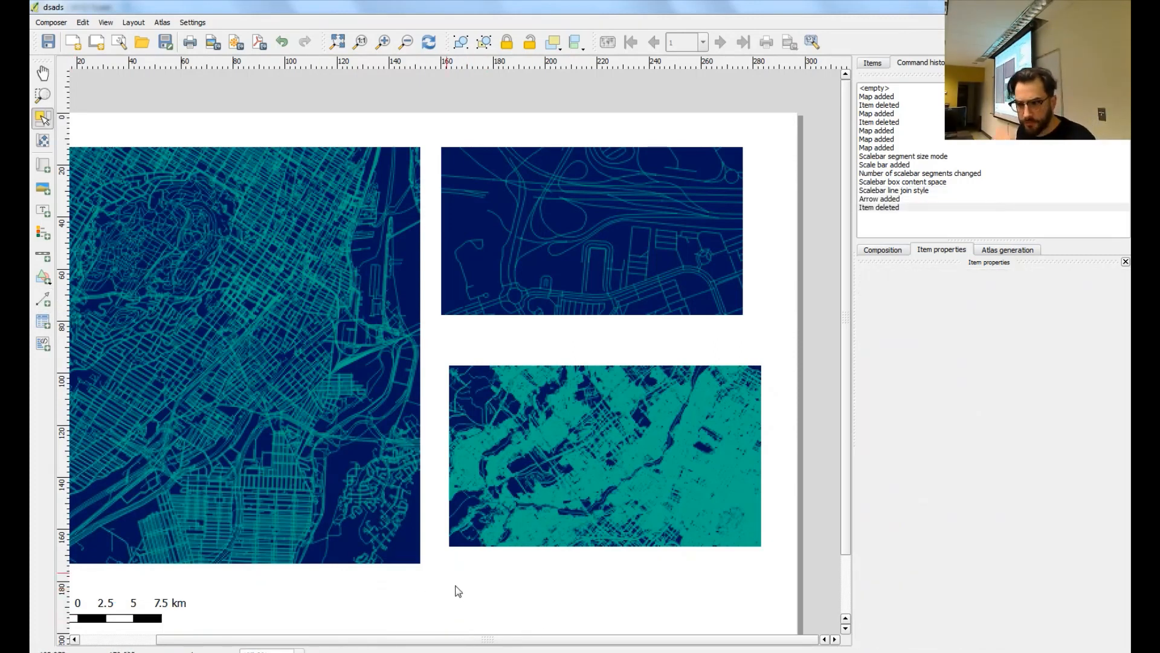
Step: Add a legend below the third map and select its mtl_roads_utm entry in the legend items
{"action": "left_click", "coordinate": [39, 282]}
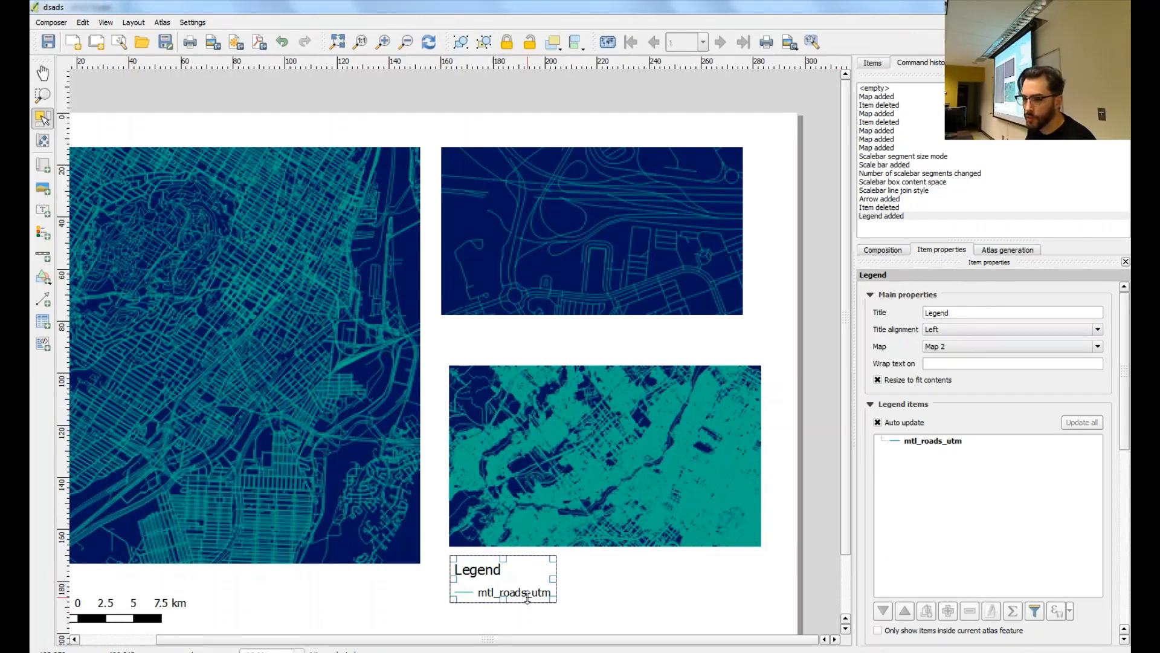
{"action": "left_click", "coordinate": [892, 483]}
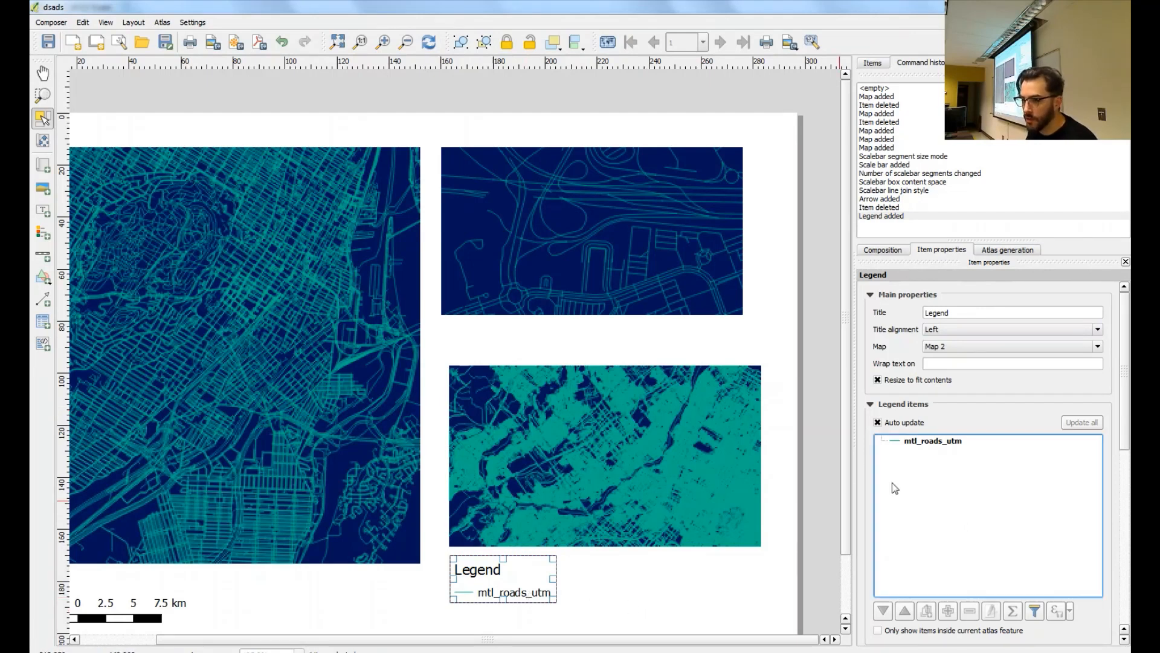
{"action": "left_click", "coordinate": [941, 445]}
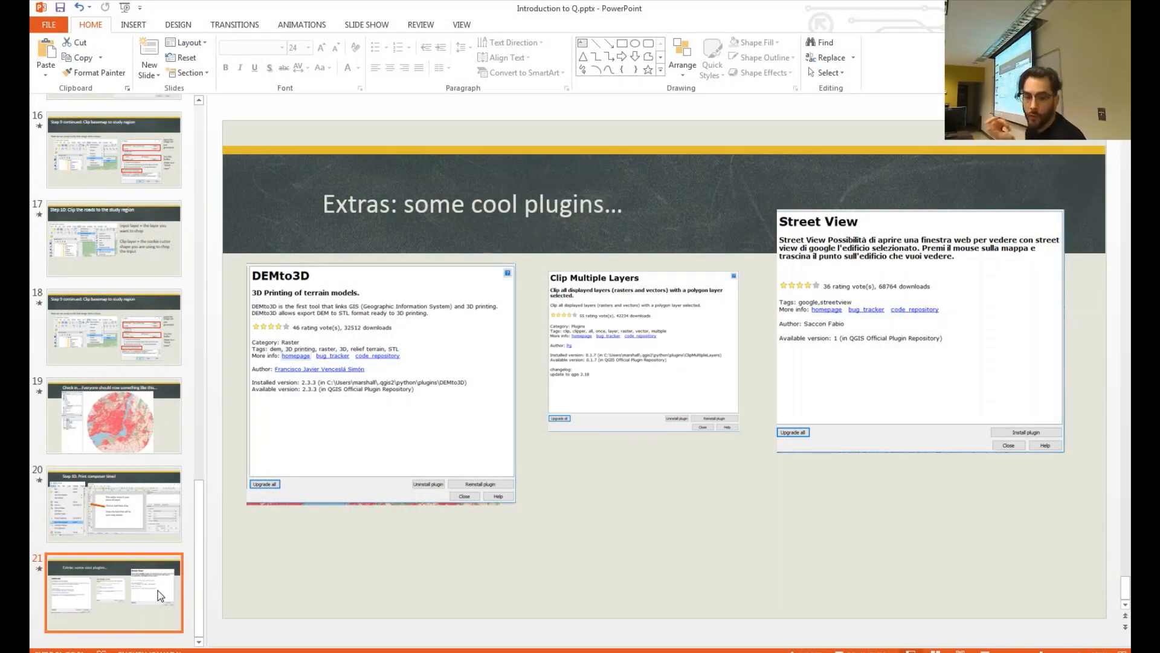
Step: Switch to the PowerPoint presentation and go back to the slide "Step 10: Print composer time!"
{"action": "key", "text": "Up"}
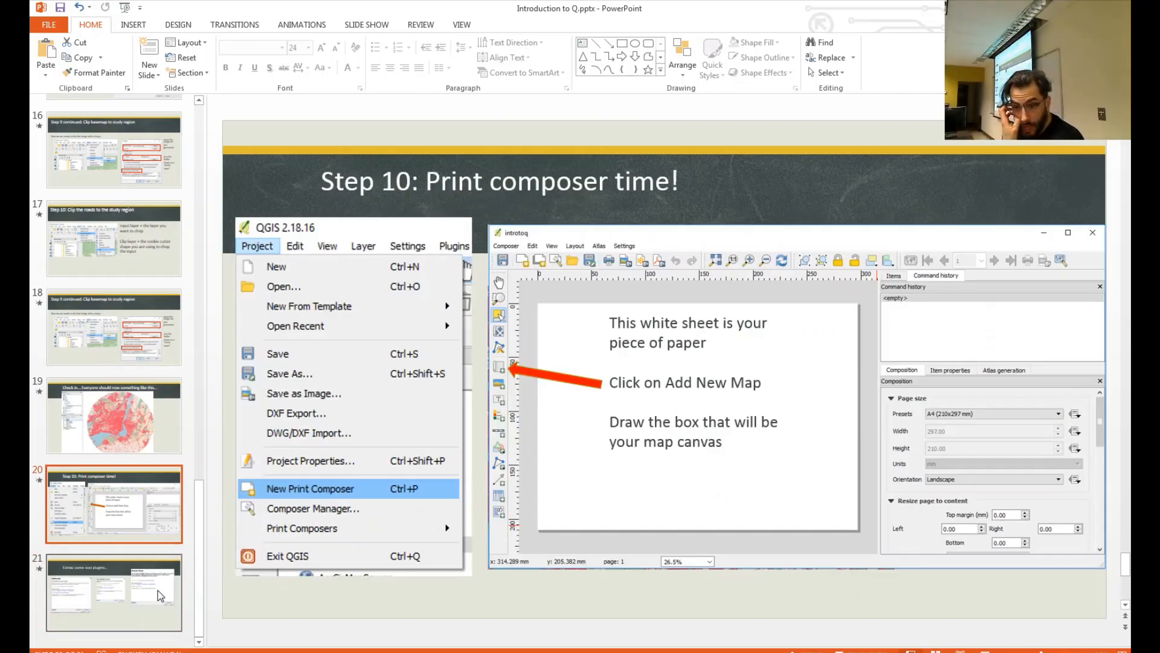